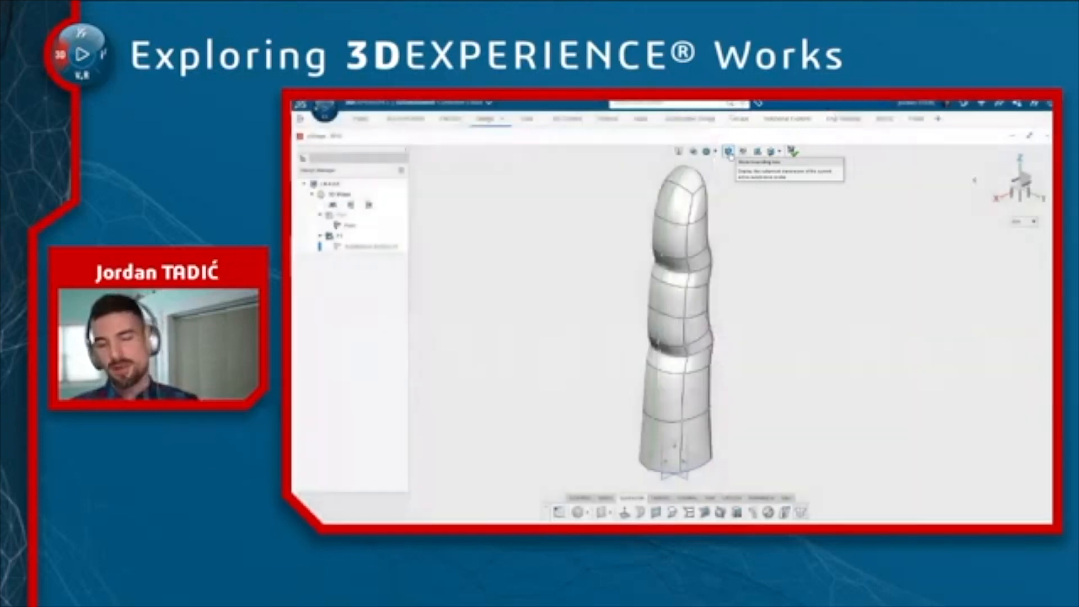
# Display the finger's bounding box and start scaling it using the bounding box
pyautogui.click(729, 152)
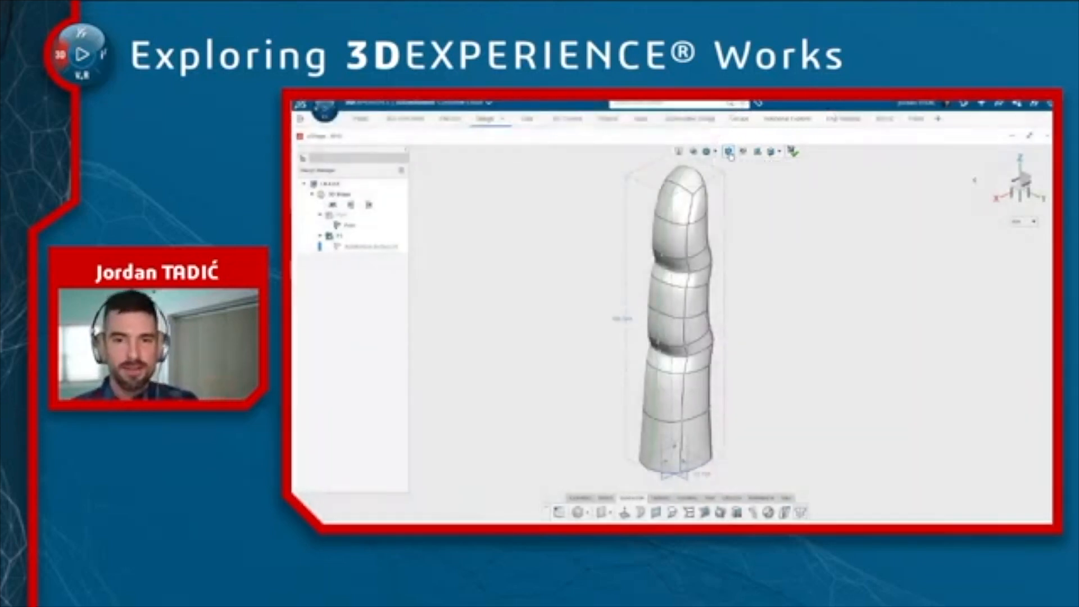
pyautogui.scroll(-1, 750, 215)
pyautogui.scroll(-1, 751, 215)
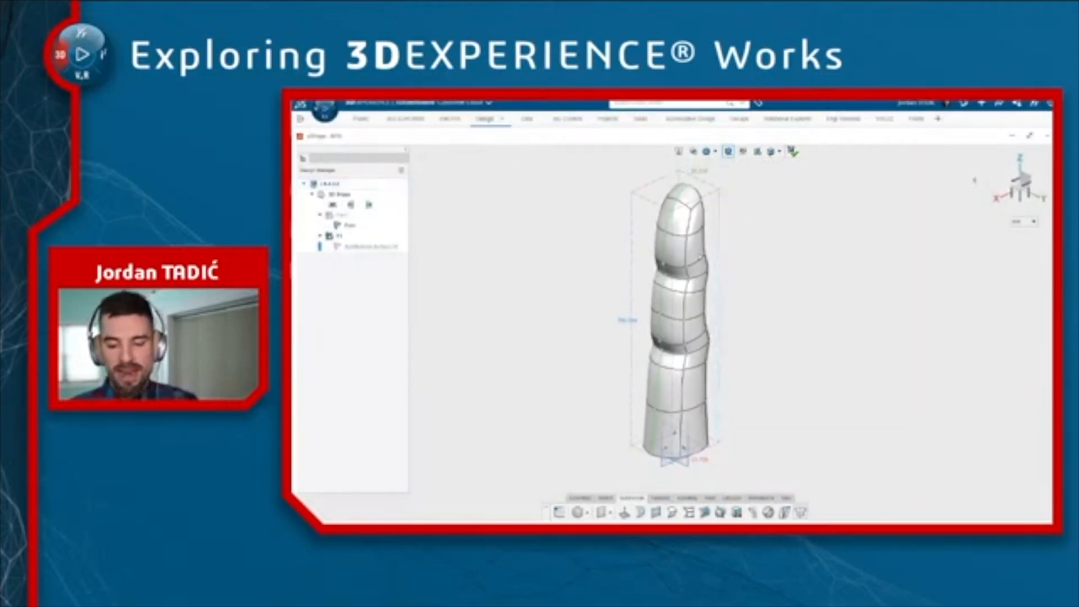
pyautogui.click(626, 322)
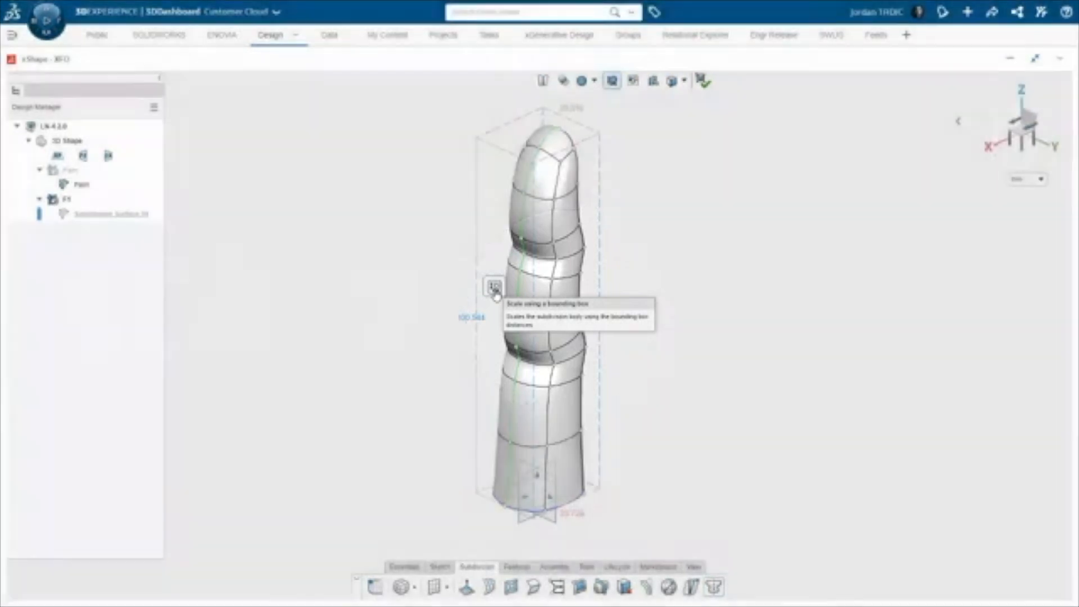
pyautogui.click(495, 292)
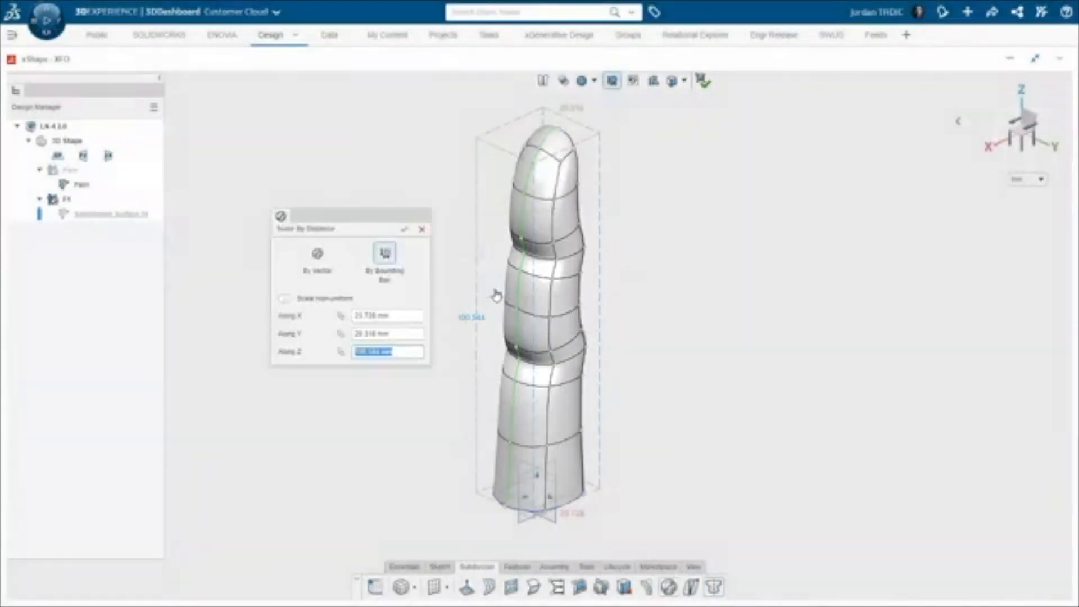
# Scale the finger non-uniformly to 22 mm along X and Y and 100 mm along Z
pyautogui.click(285, 299)
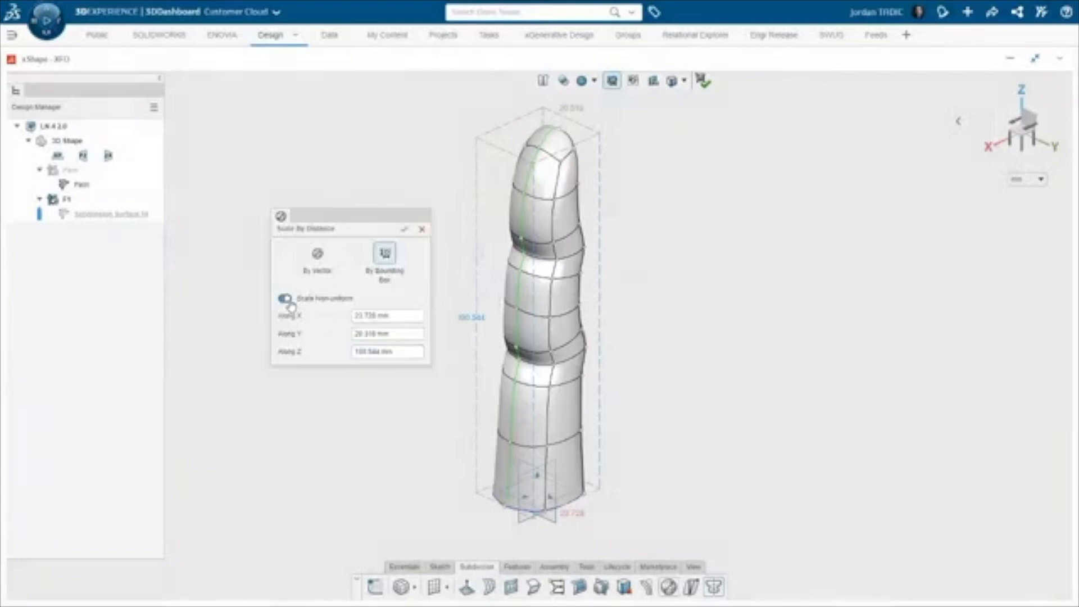
pyautogui.click(402, 317)
pyautogui.write('22')
pyautogui.press('Return')
pyautogui.press('Tab')
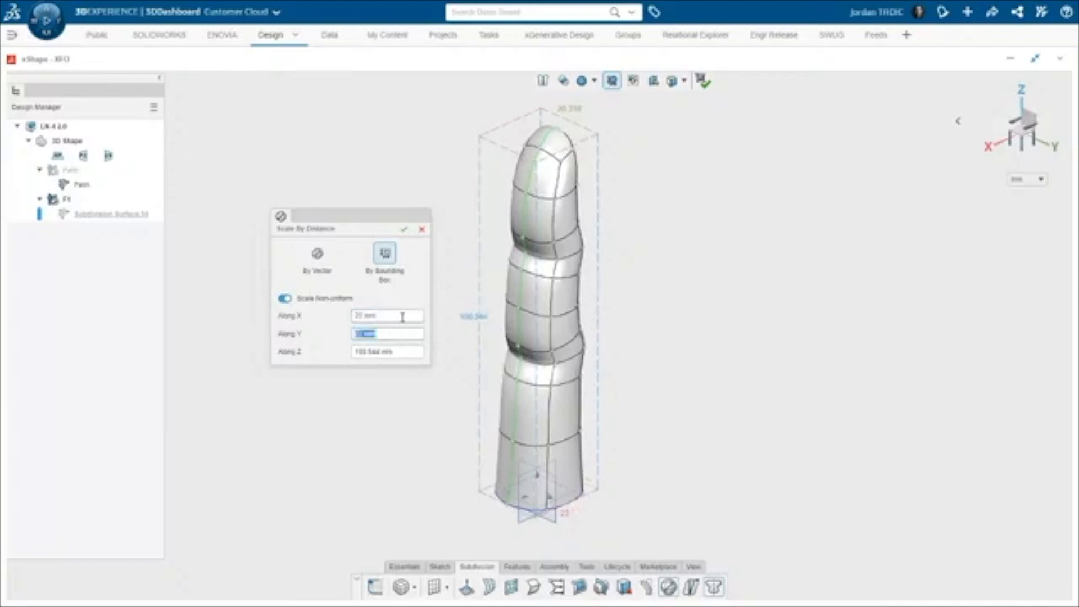
pyautogui.press('Tab')
pyautogui.write('100')
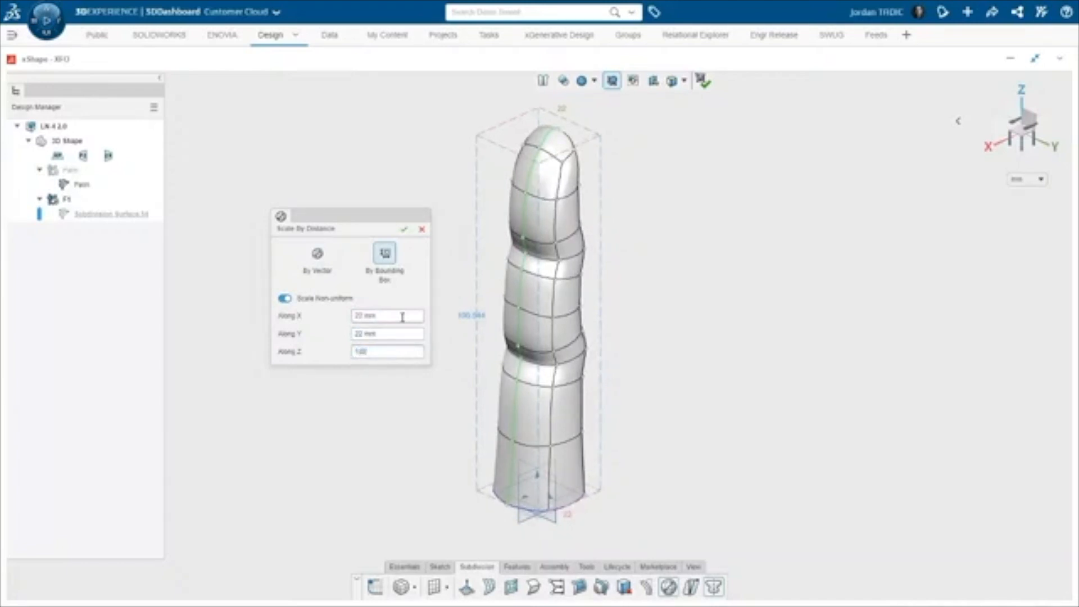
pyautogui.press('Return')
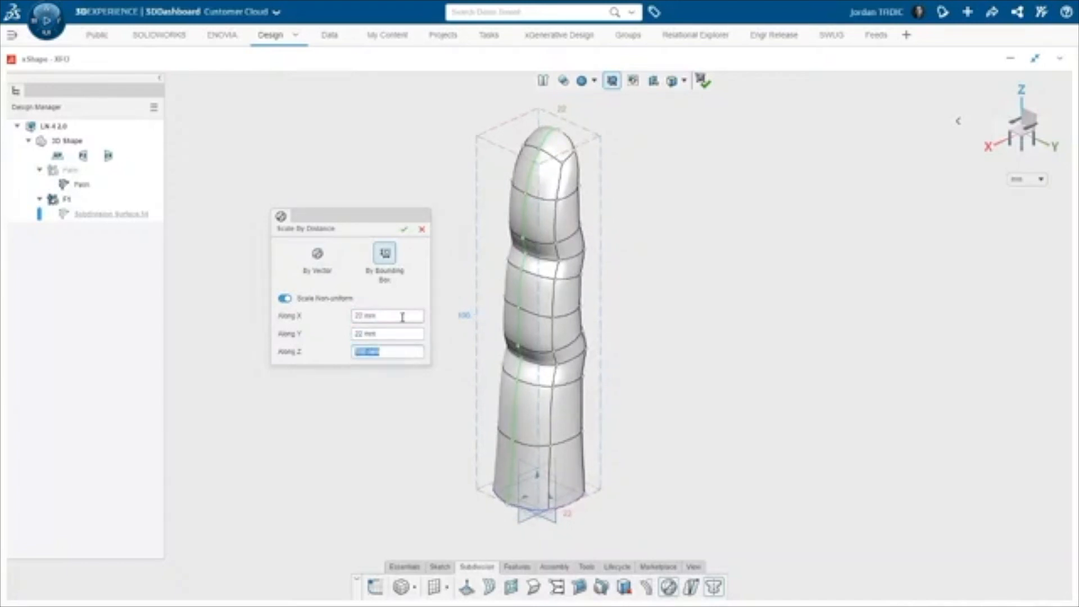
pyautogui.click(403, 230)
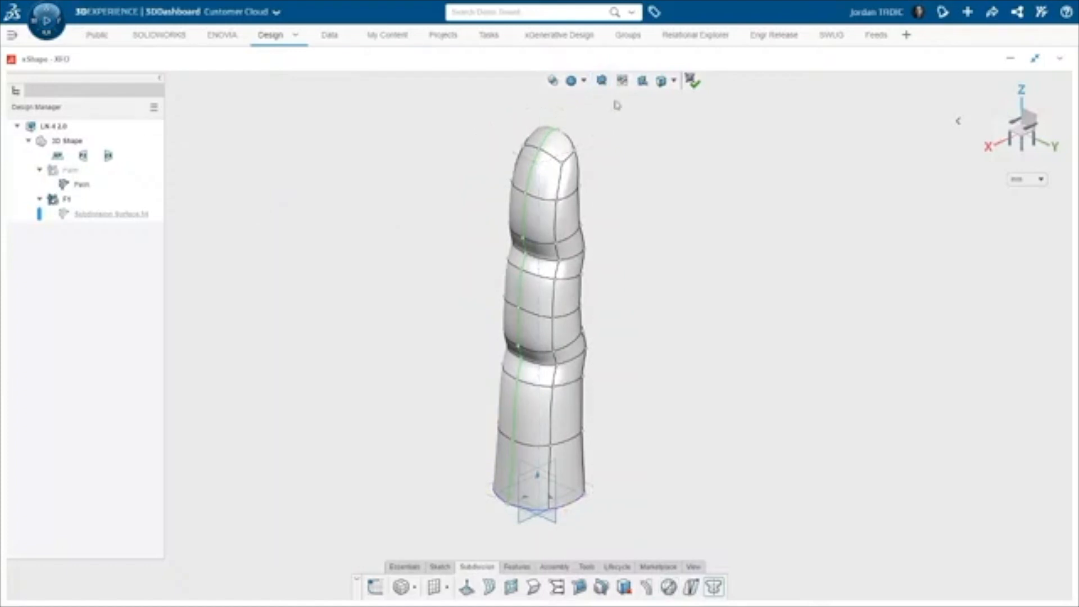
# Open the Palm shape for editing and switch to a fitted front view
pyautogui.click(81, 172)
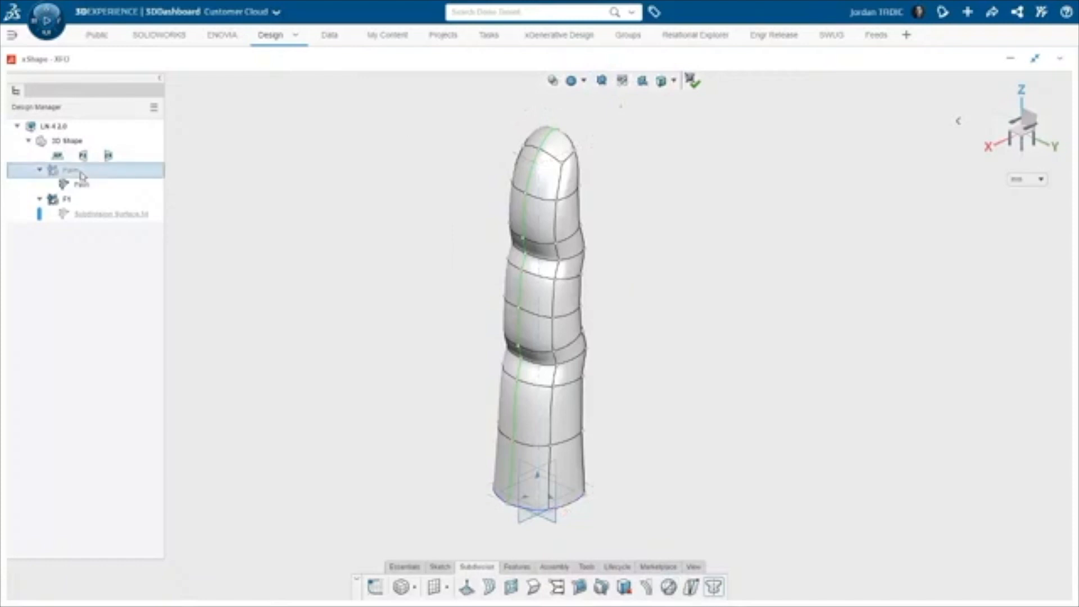
pyautogui.click(108, 142)
pyautogui.click(244, 172)
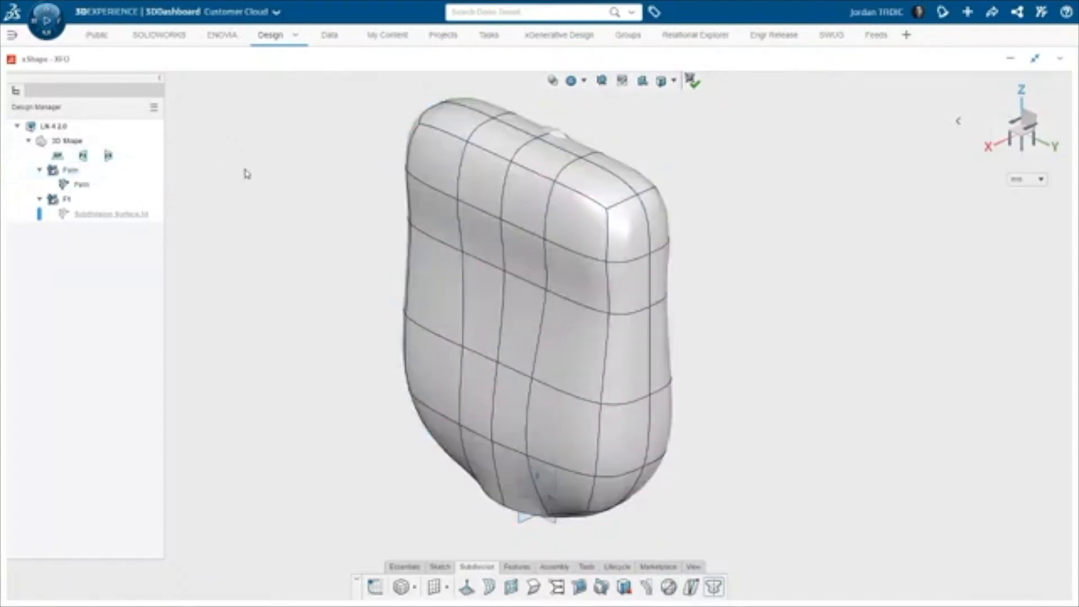
pyautogui.hotkey('ctrl', '1')
pyautogui.press('f')
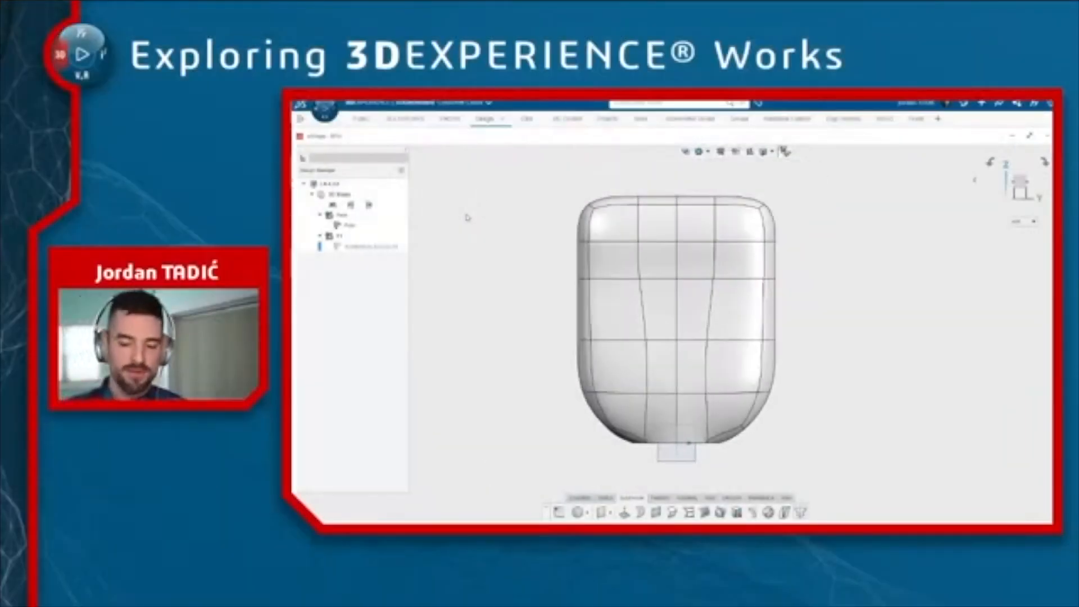
# Select all the finger's vertices and move them 30 mm upward out of the palm
pyautogui.keyDown('shift'); pyautogui.moveTo(473, 220); pyautogui.dragTo(496, 319, button='middle'); pyautogui.keyUp('shift')
pyautogui.hotkey('ctrl', 'a')
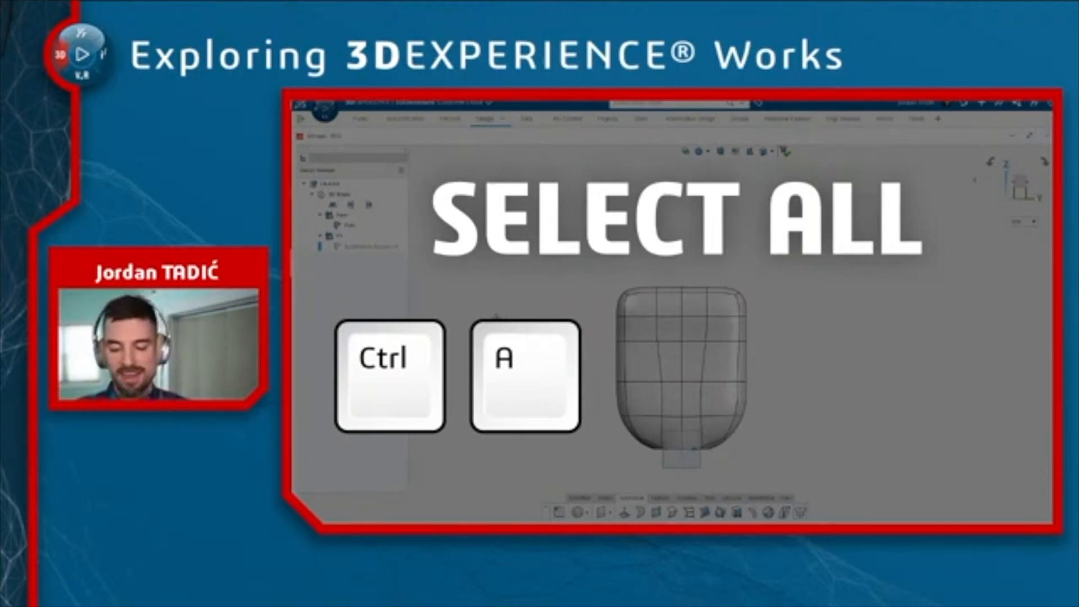
pyautogui.hotkey('ctrl', 'a')
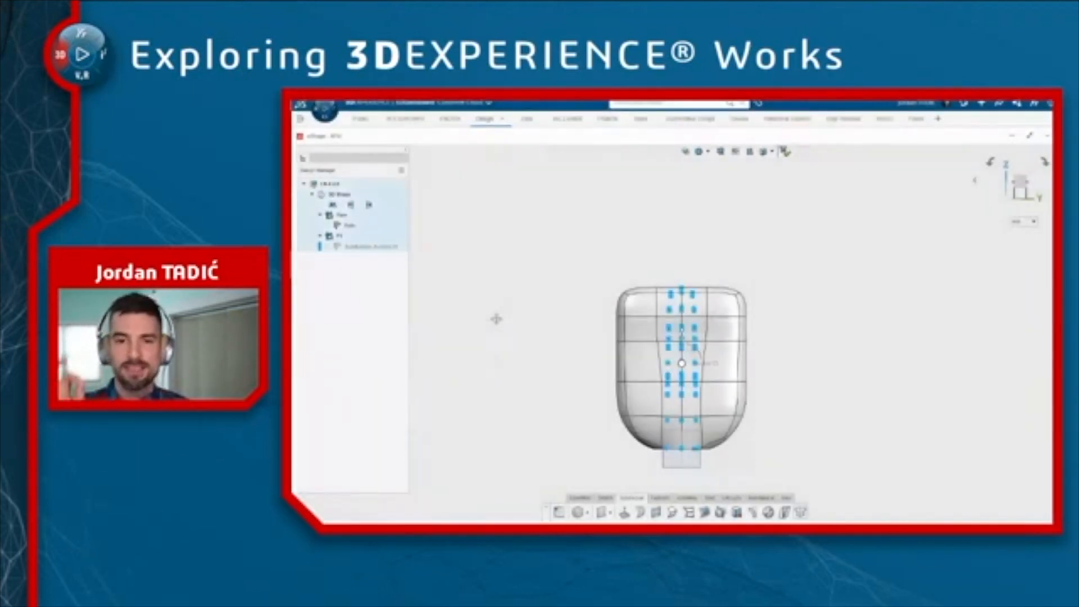
pyautogui.moveTo(681, 340); pyautogui.dragTo(682, 218)
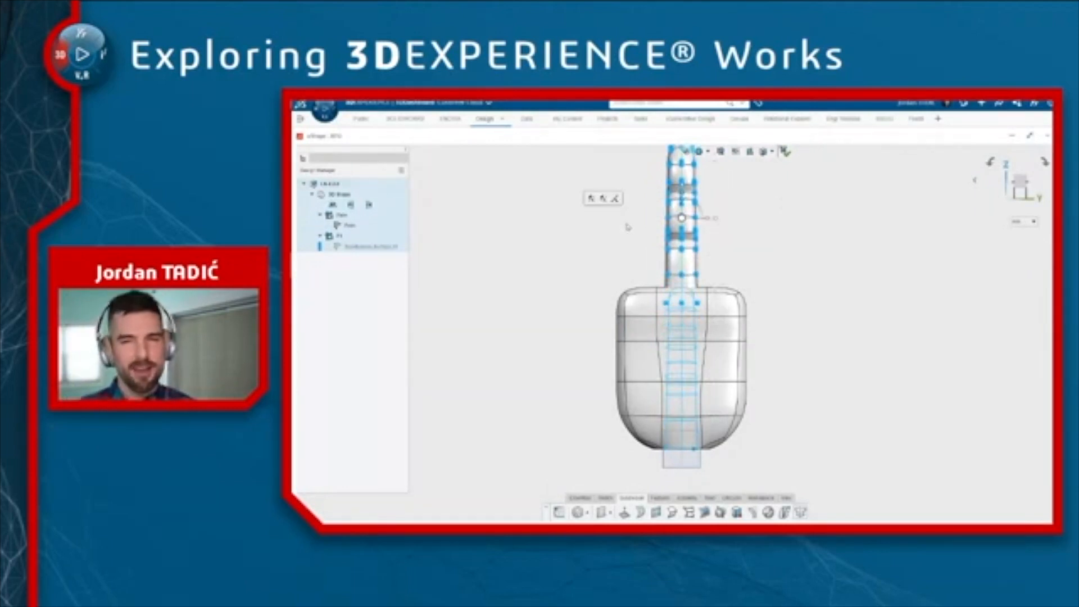
pyautogui.press('Delete')
pyautogui.keyDown('shift'); pyautogui.moveTo(628, 229); pyautogui.dragTo(631, 283, button='middle'); pyautogui.keyUp('shift')
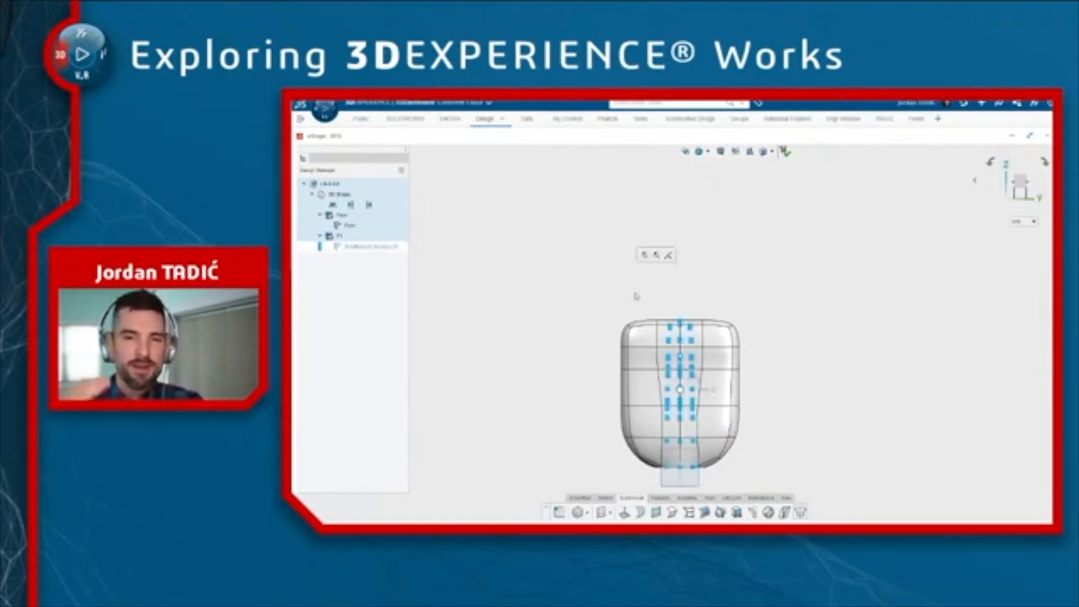
pyautogui.moveTo(682, 367); pyautogui.dragTo(684, 369)
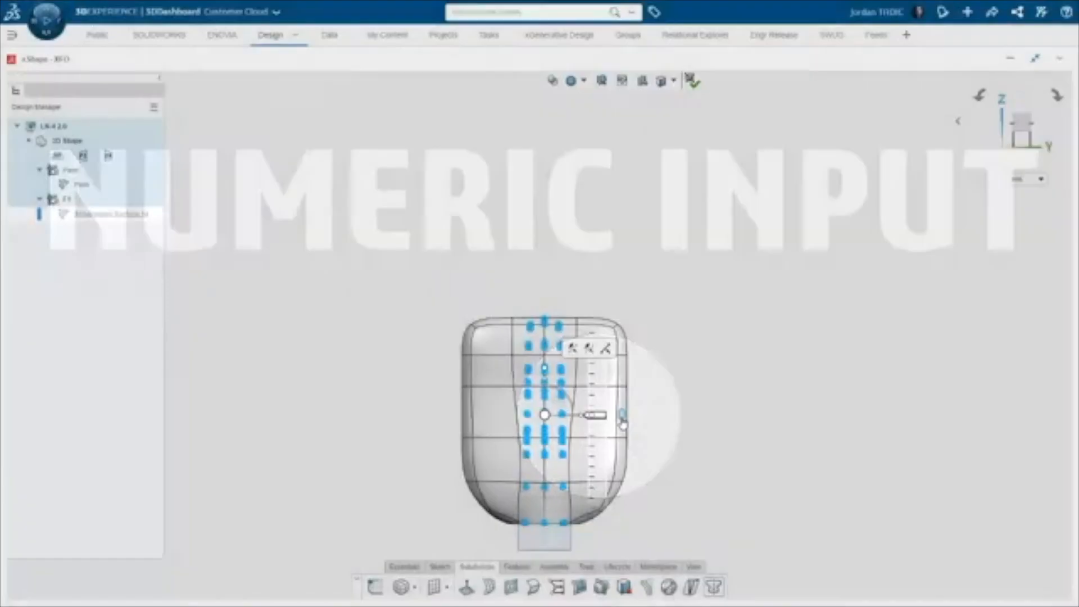
pyautogui.click(623, 418)
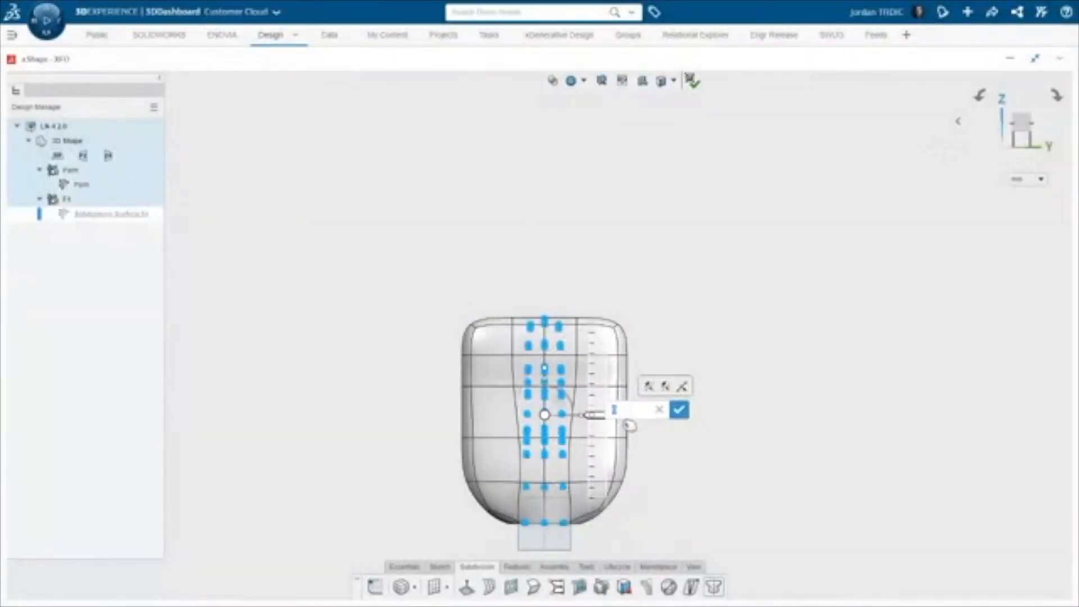
pyautogui.write('30')
pyautogui.press('Return')
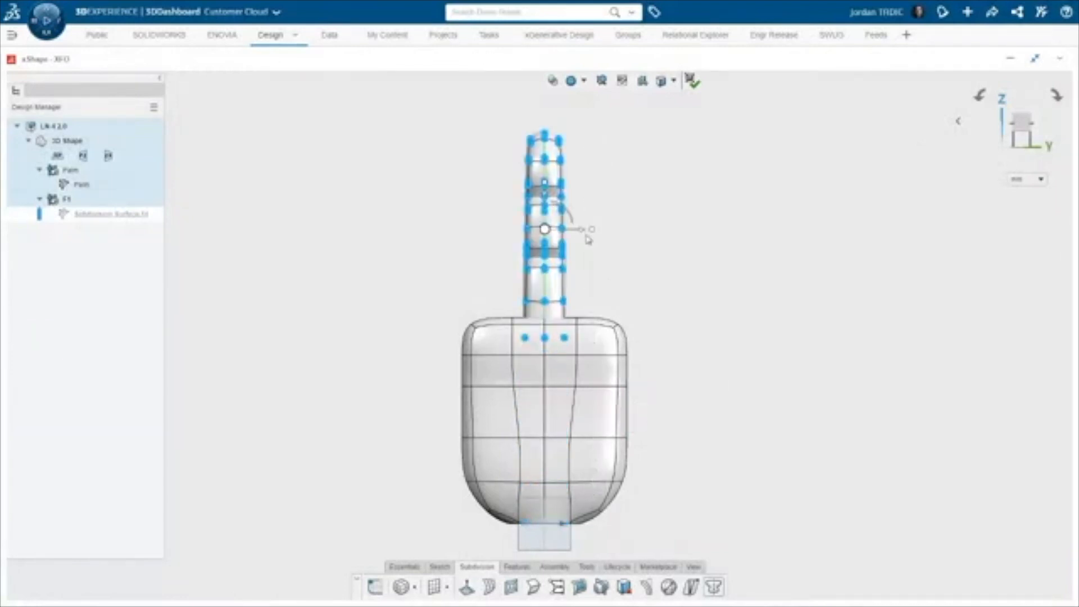
# Try scaling the selected finger vertices, then undo it
pyautogui.moveTo(583, 237)
pyautogui.mouseDown()
pyautogui.moveTo(607, 230)
pyautogui.moveTo(584, 225)
pyautogui.mouseUp()
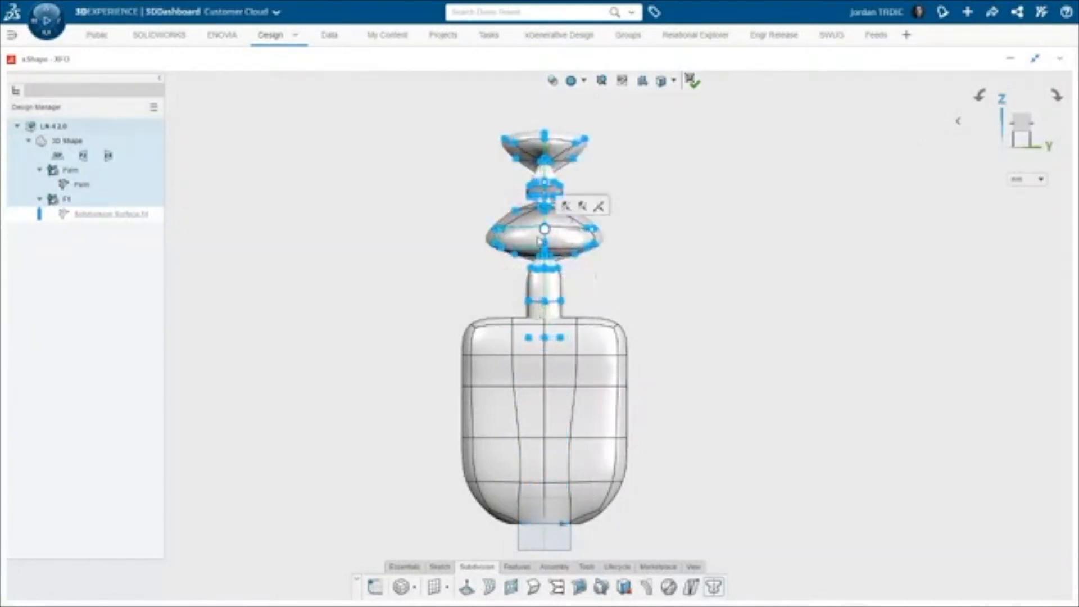
pyautogui.hotkey('ctrl', 'z')
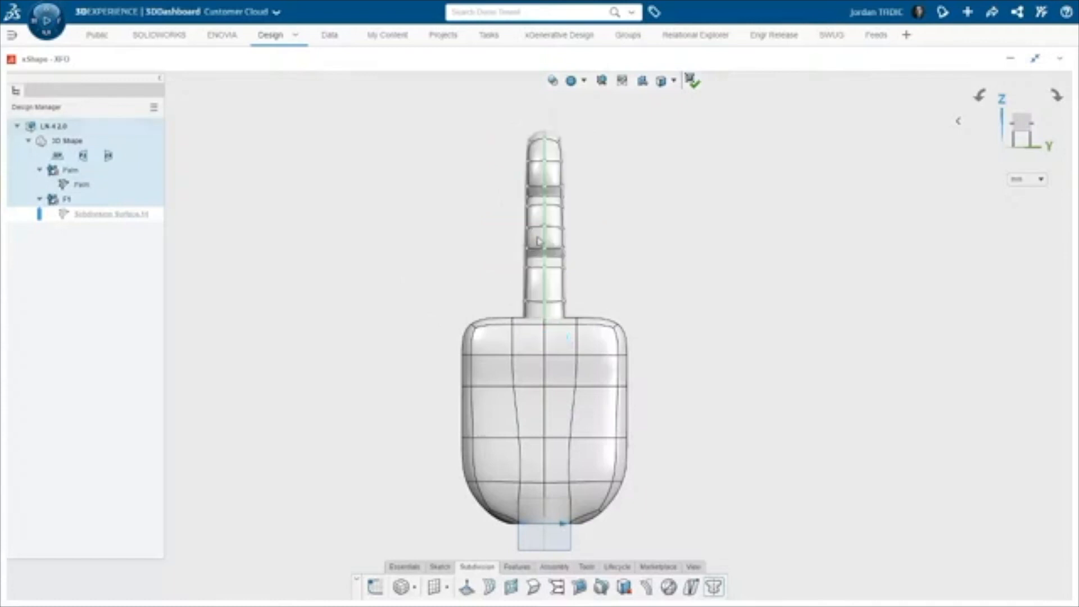
pyautogui.click(713, 588)
pyautogui.click(714, 589)
pyautogui.hotkey('ctrl', 'a')
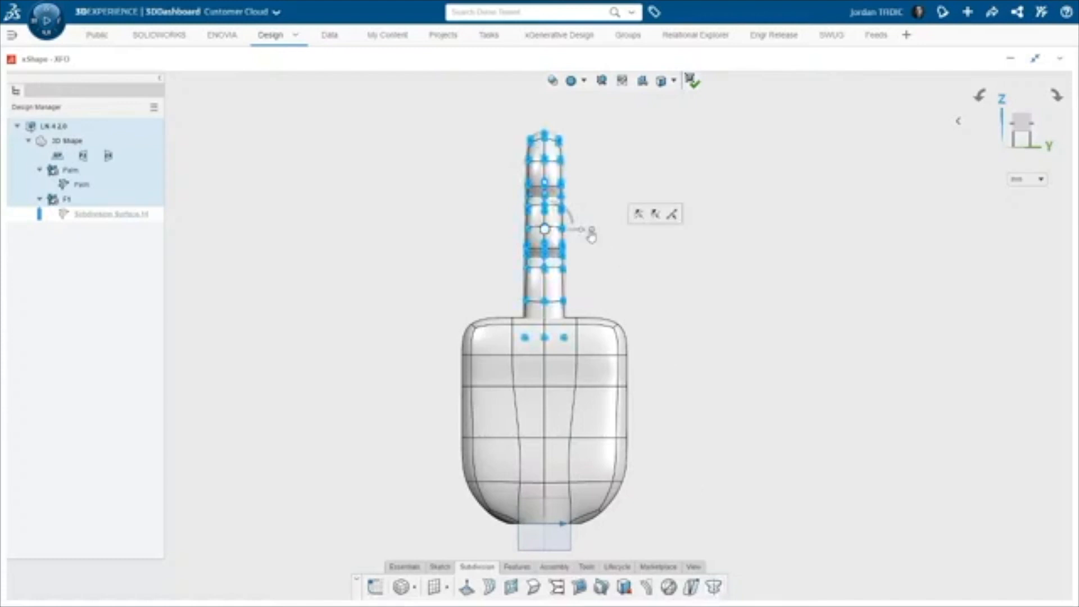
pyautogui.moveTo(584, 230); pyautogui.dragTo(523, 230)
pyautogui.click(608, 258)
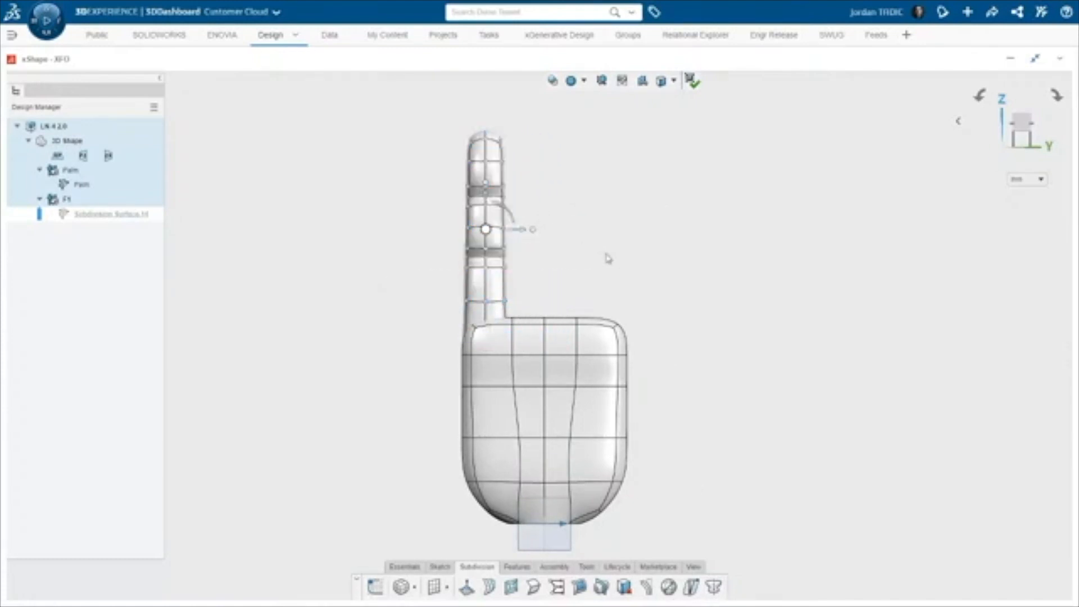
pyautogui.hotkey('ctrl', 'z')
# Move all the finger's vertices 28 mm sideways toward the palm's edge
pyautogui.hotkey('ctrl', 'a')
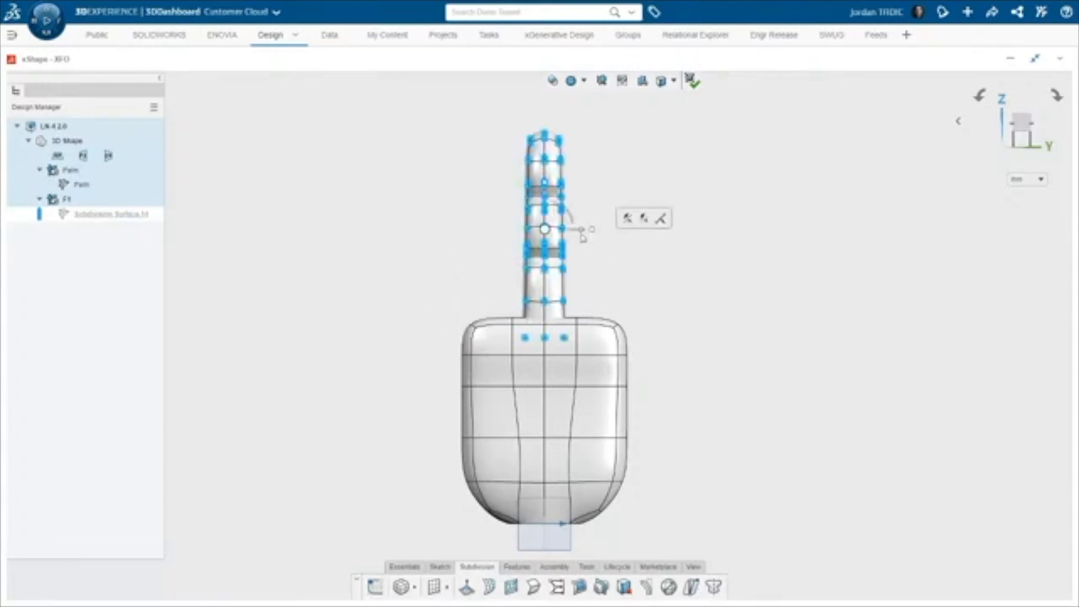
pyautogui.click(582, 230)
pyautogui.click(548, 310)
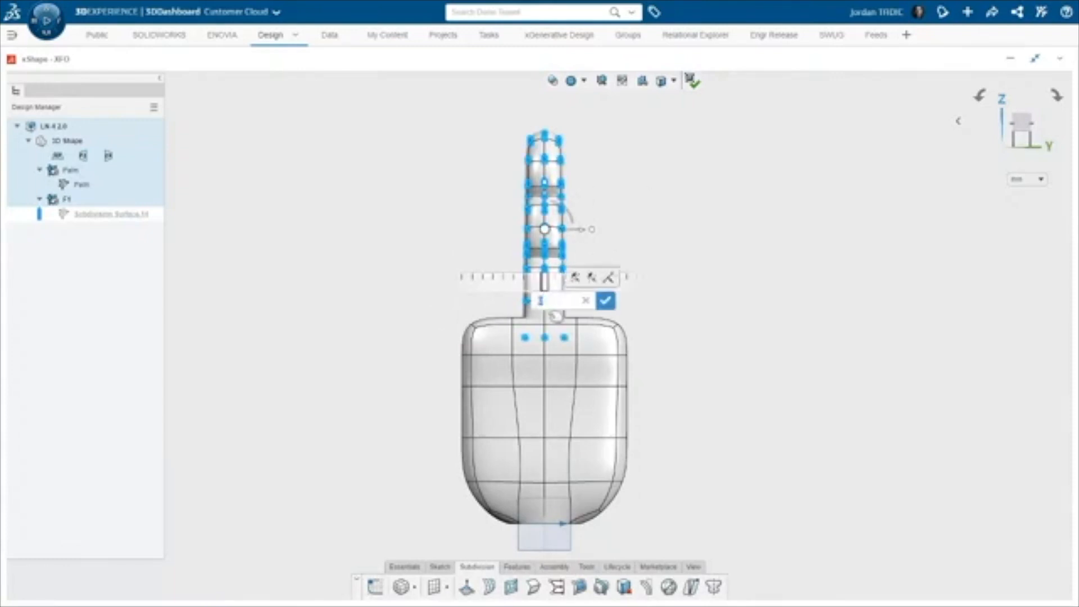
pyautogui.write('28')
pyautogui.press('Return')
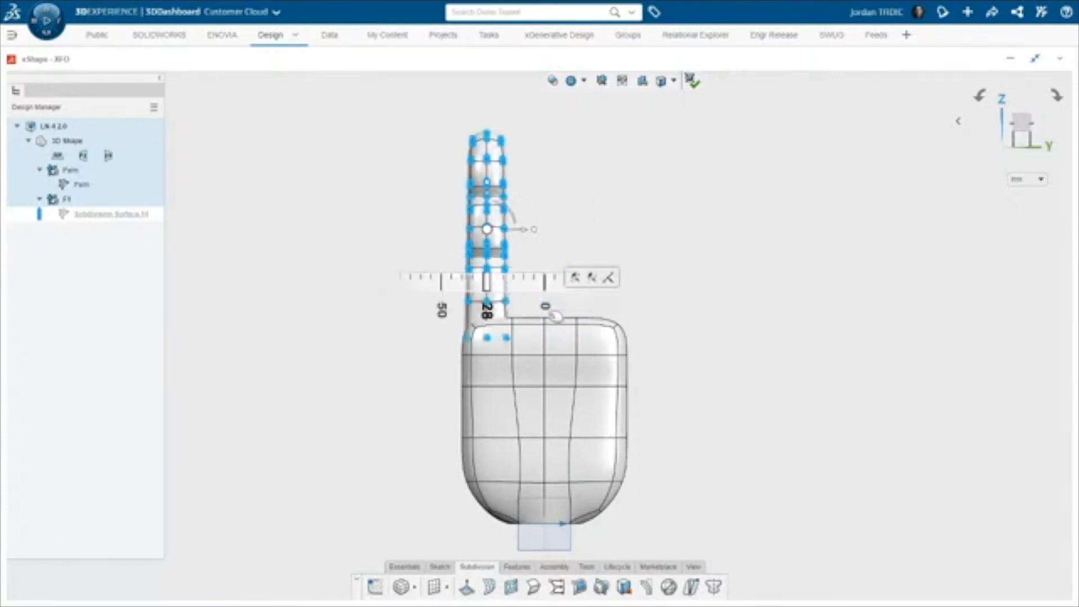
pyautogui.click(686, 314)
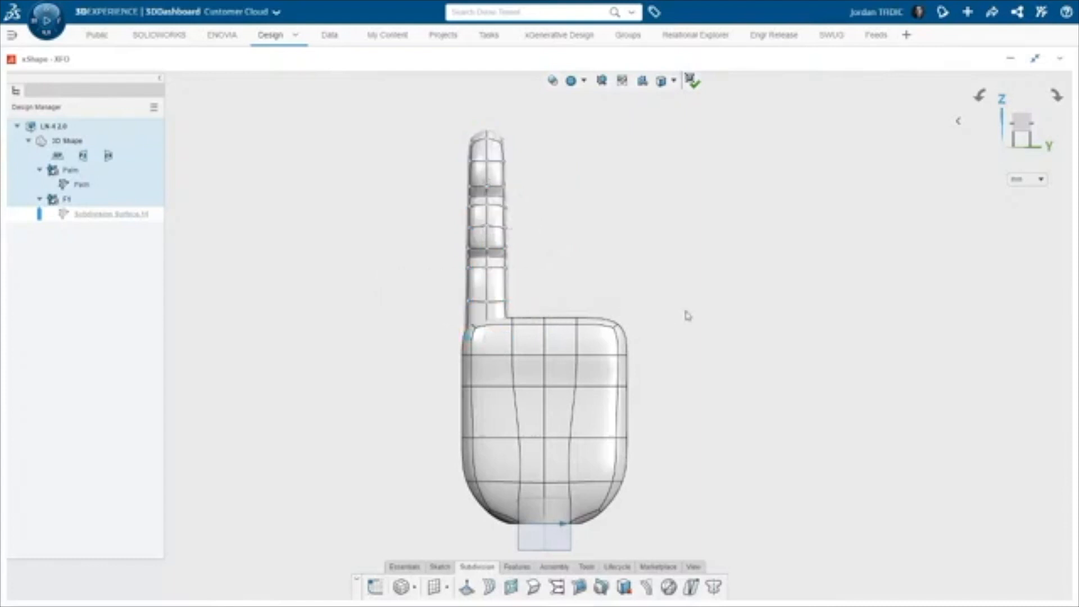
# Check the finger from the side and exit the subdivision environment
pyautogui.hotkey('shift', 'Right')
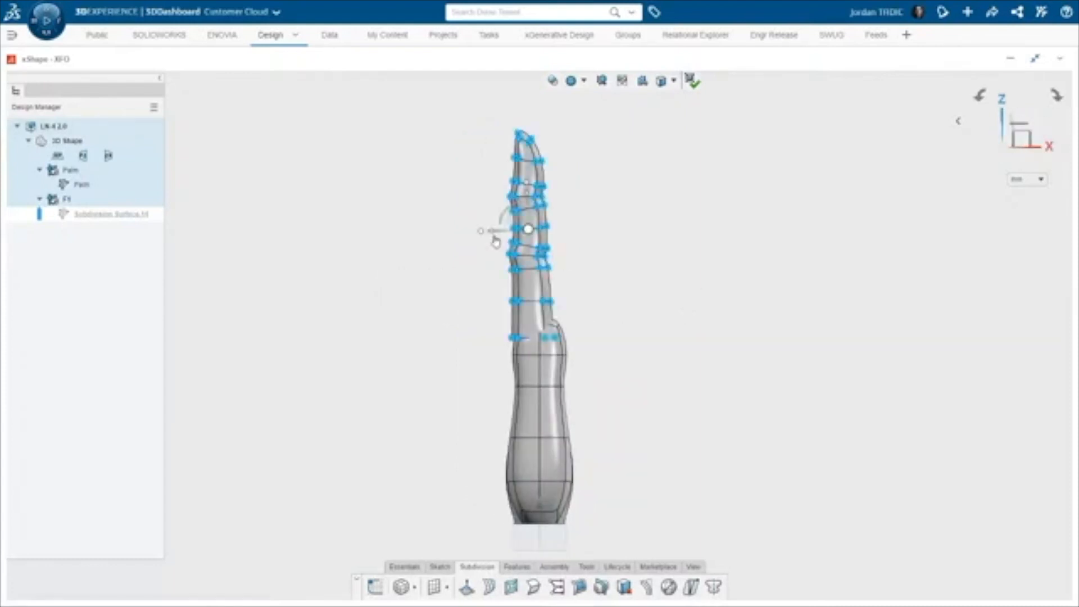
pyautogui.moveTo(493, 232); pyautogui.dragTo(501, 232)
pyautogui.click(458, 240)
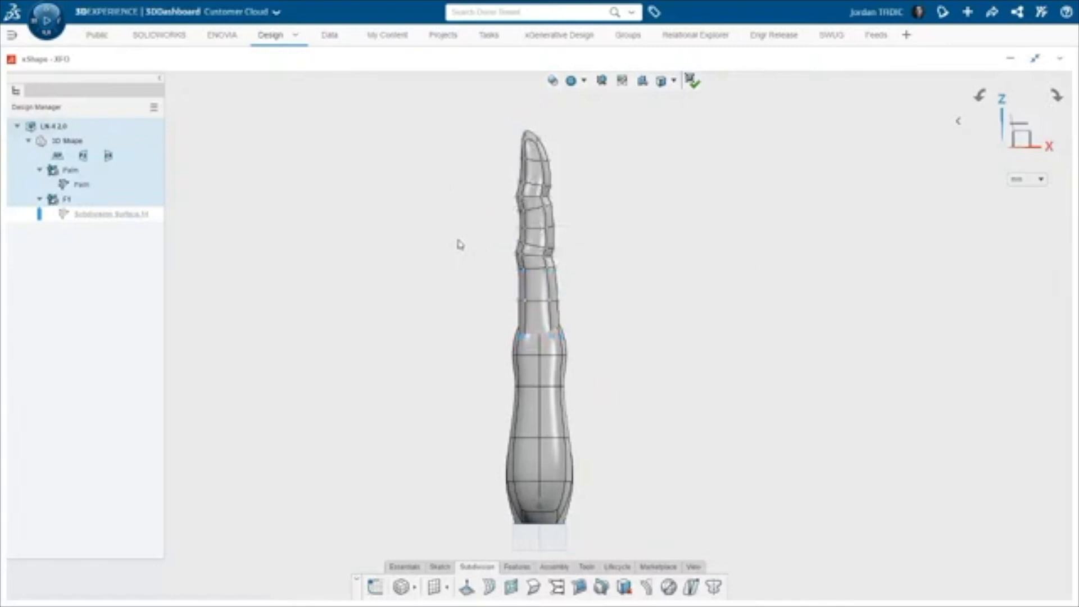
pyautogui.click(694, 89)
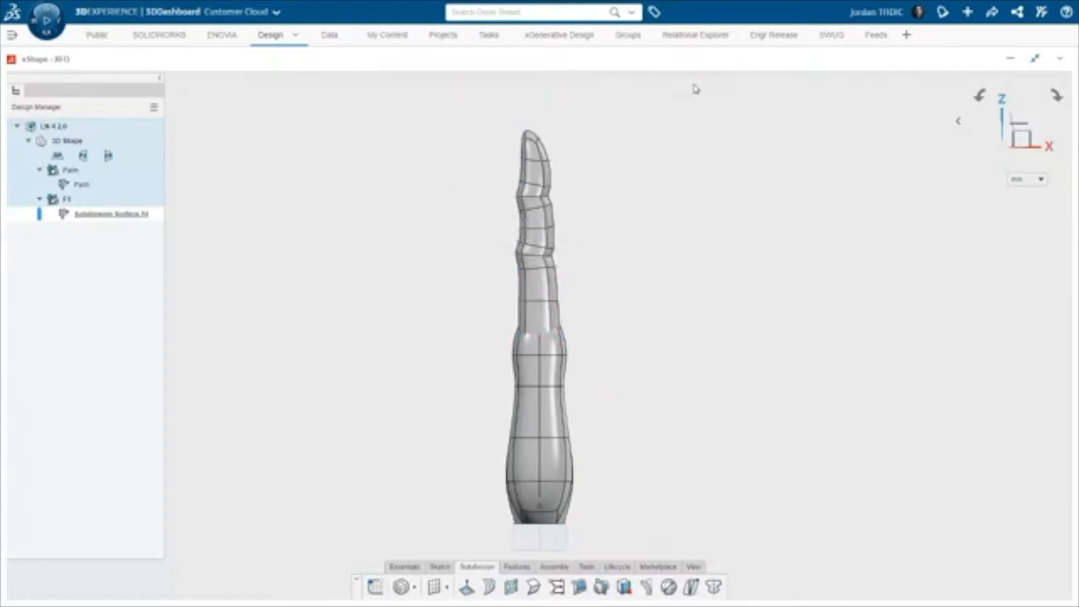
# Switch the view's display style to shading with edges and hidden edges
pyautogui.click(694, 567)
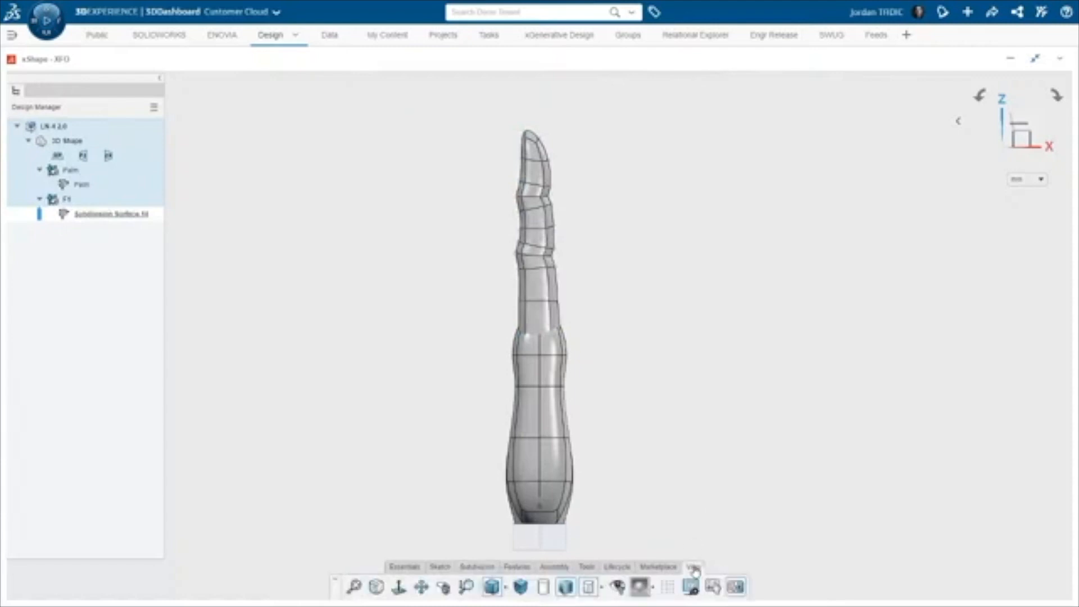
pyautogui.click(600, 587)
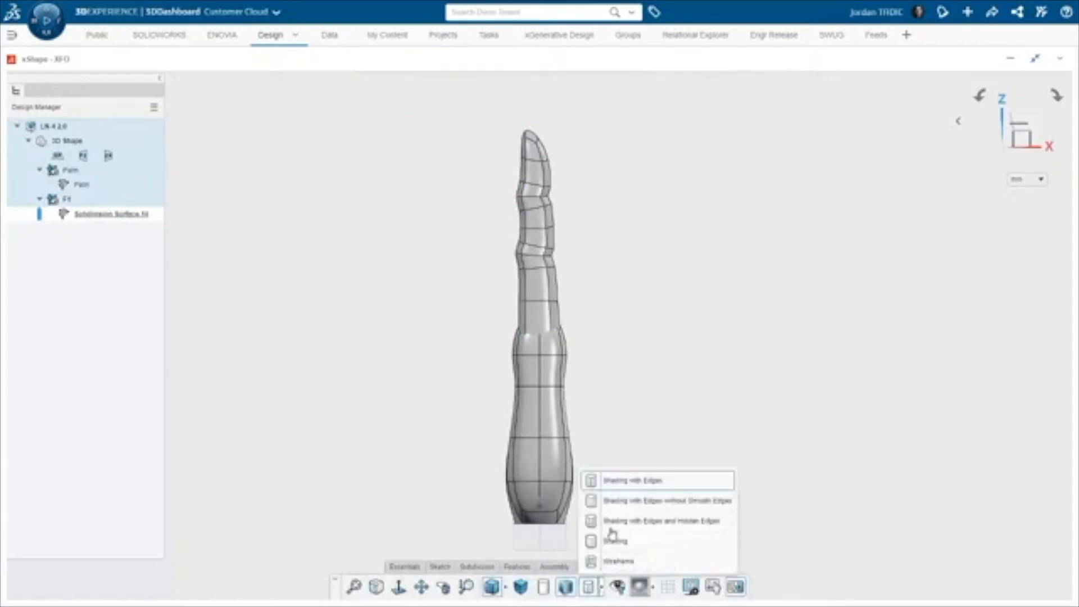
pyautogui.click(618, 509)
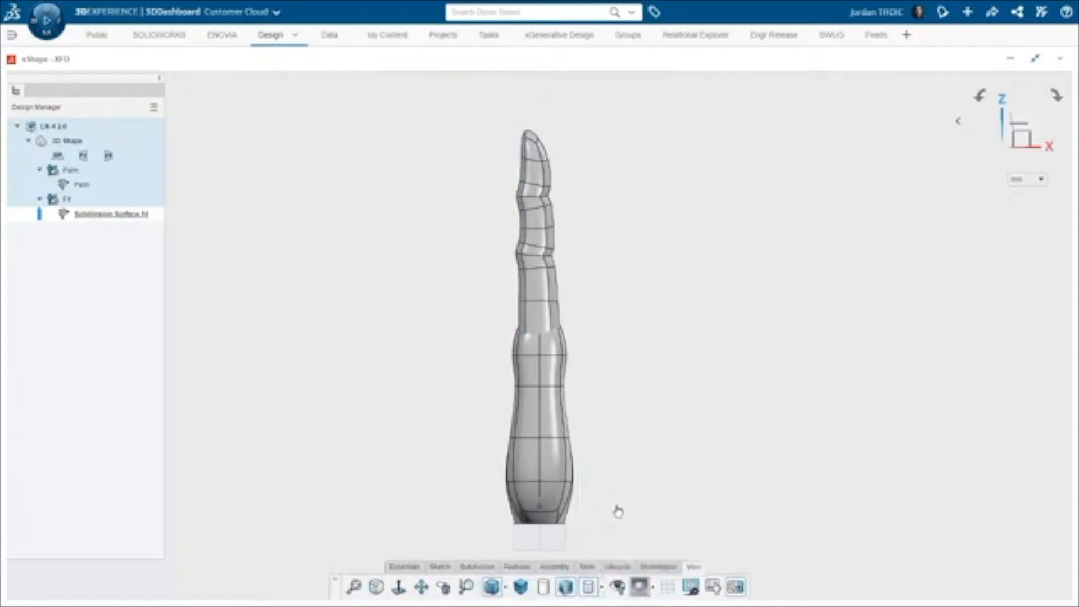
# Insert an ordered geometrical set under the 3D Shape
pyautogui.click(476, 567)
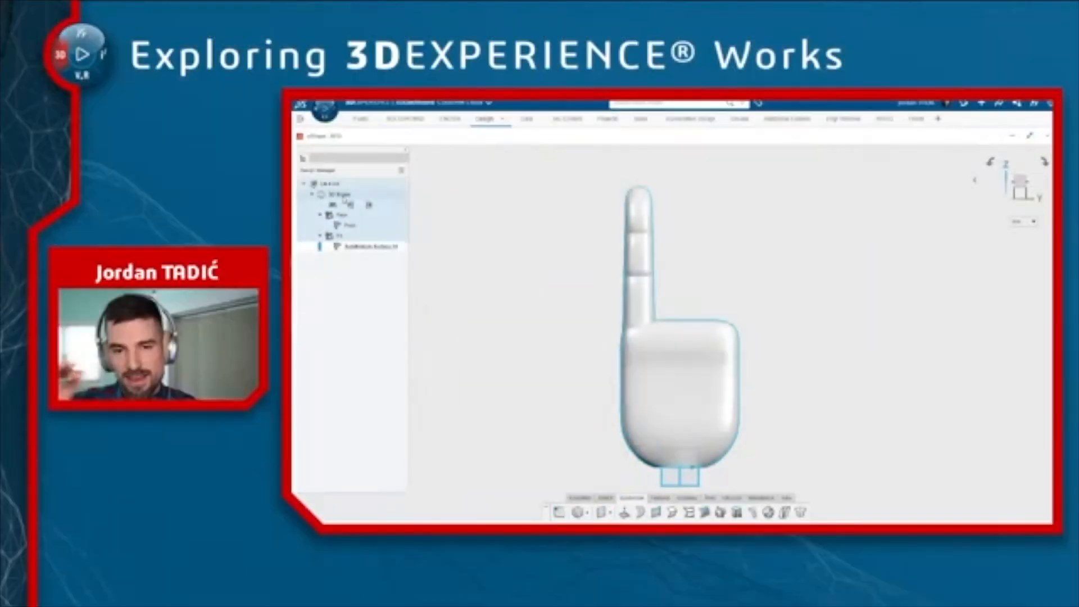
pyautogui.click(70, 141)
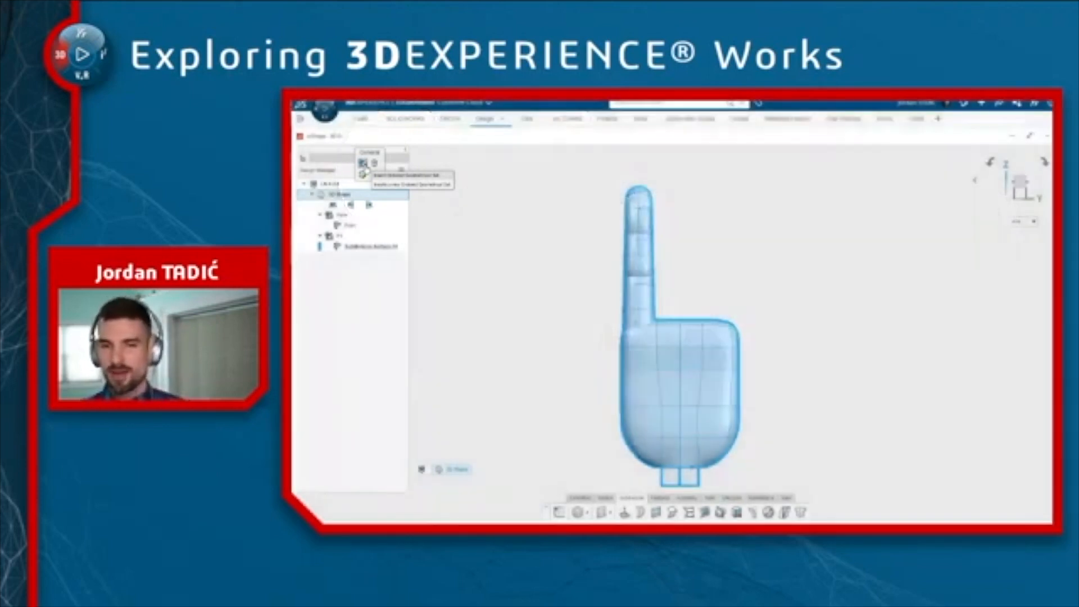
pyautogui.click(393, 175)
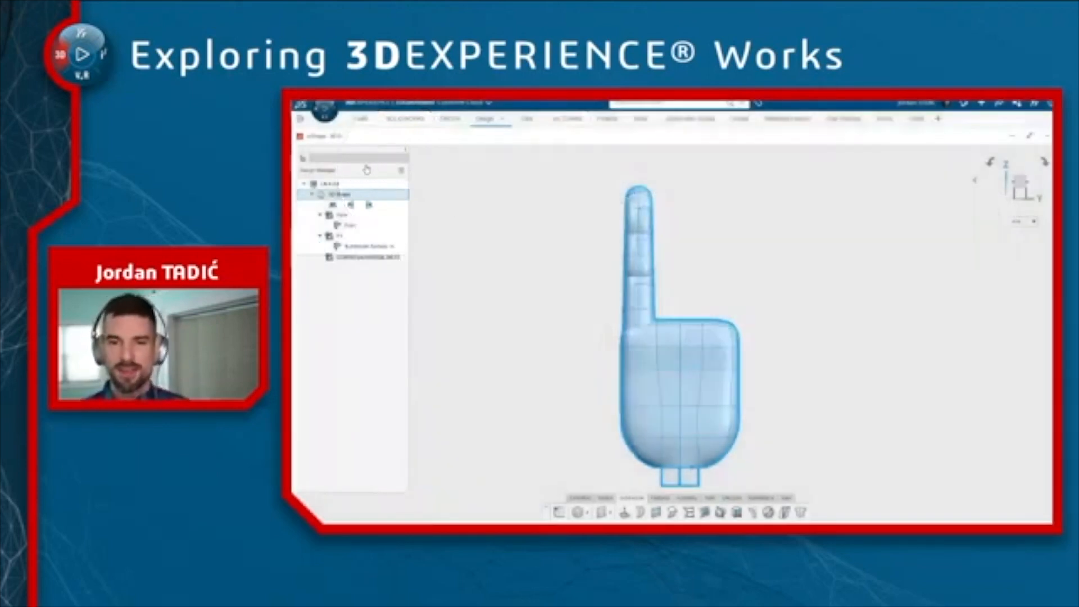
# Insert two more ordered geometrical sets under the 3D Shape
pyautogui.click(352, 195)
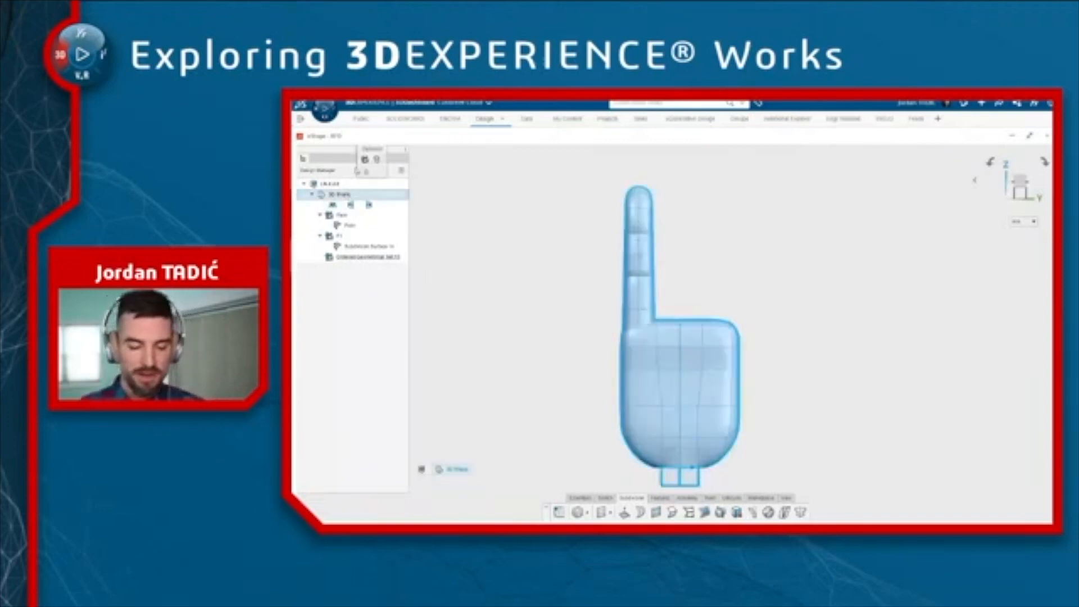
pyautogui.click(367, 163)
pyautogui.click(344, 195)
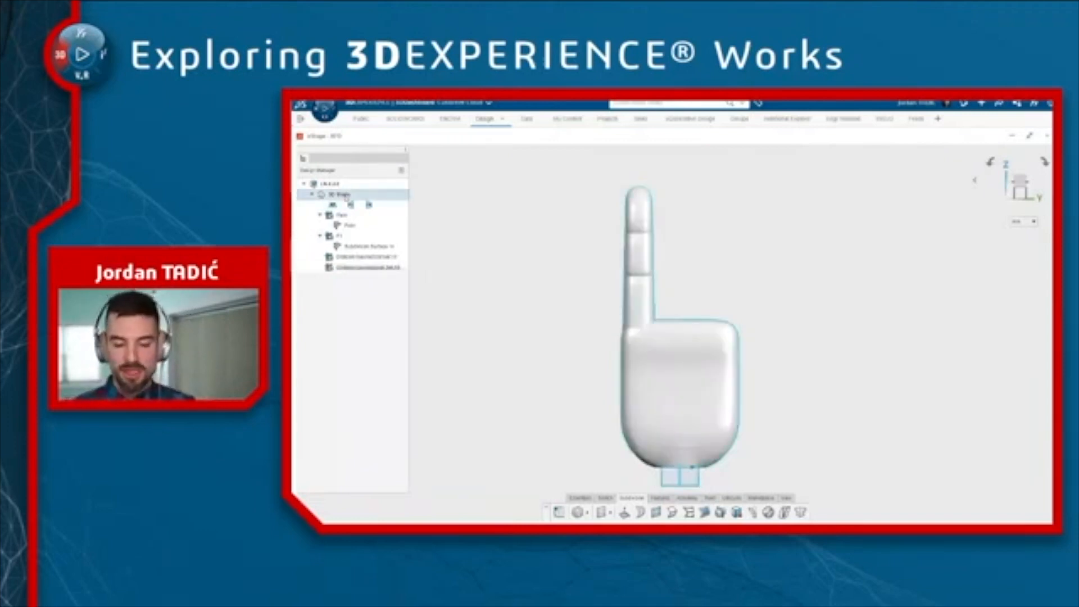
pyautogui.click(365, 164)
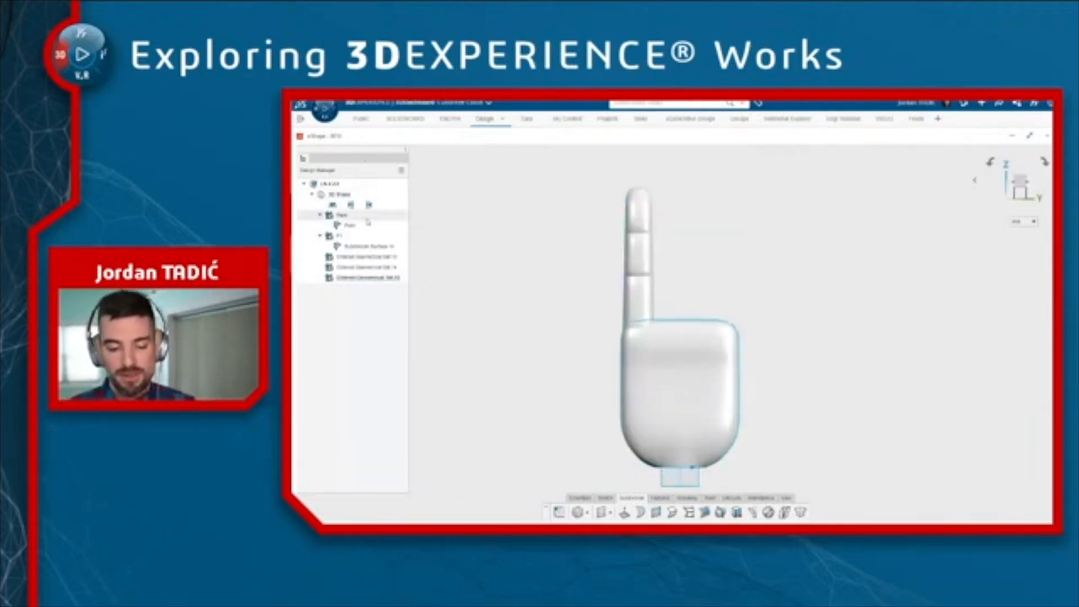
# Rename the three new ordered geometrical sets F2, F3 and F4
pyautogui.click(367, 257)
pyautogui.write('F2')
pyautogui.press('Return')
pyautogui.doubleClick(364, 270)
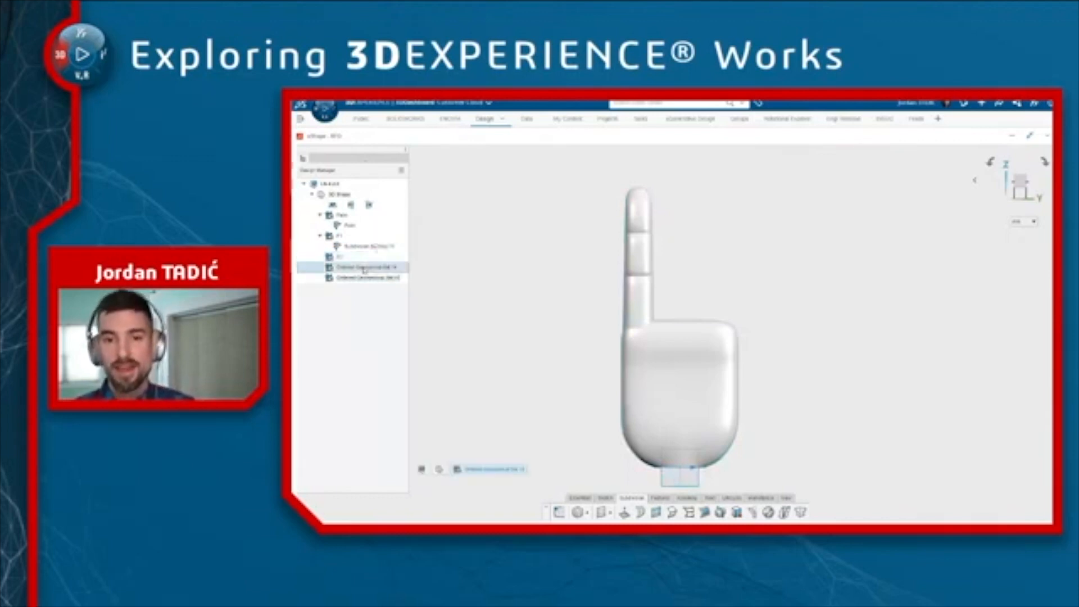
pyautogui.write('F')
pyautogui.press('Return')
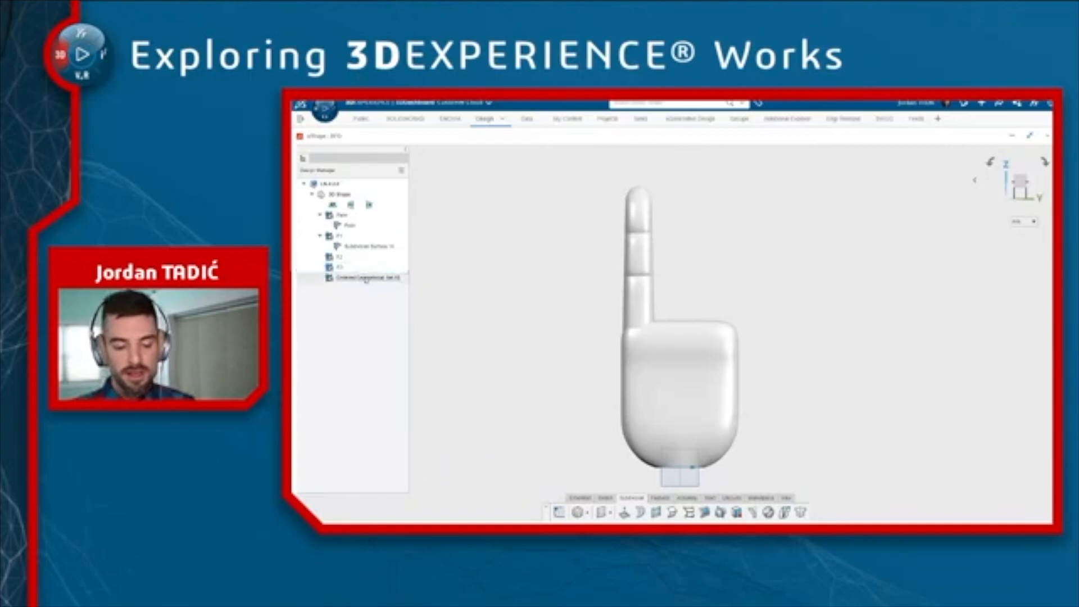
pyautogui.doubleClick(365, 279)
pyautogui.write('F4')
pyautogui.press('Return')
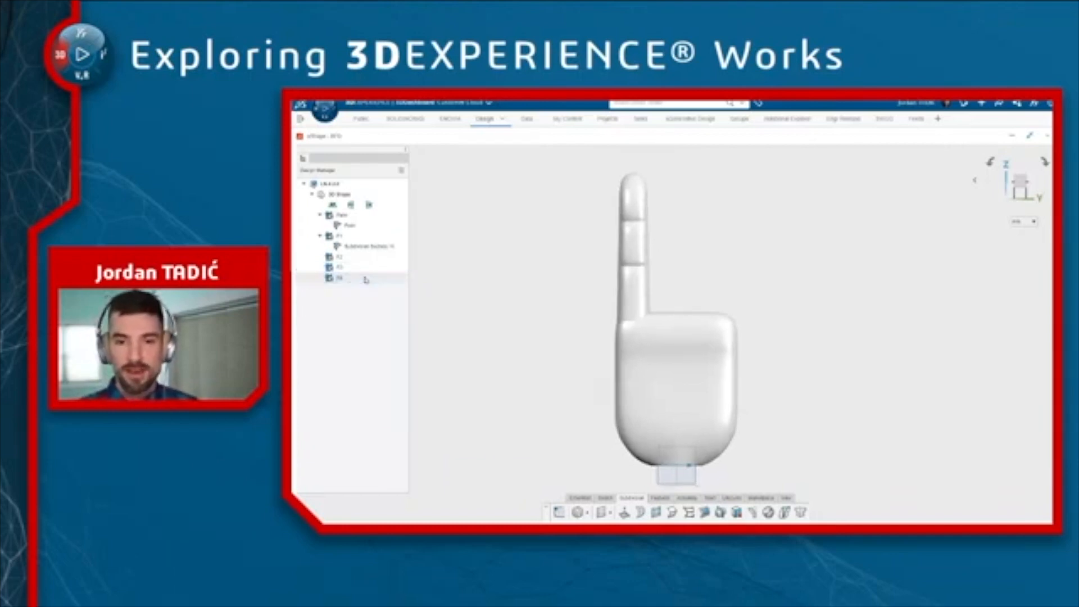
# Copy the finger's subdivision surface from F1 and paste it into F2
pyautogui.click(365, 247)
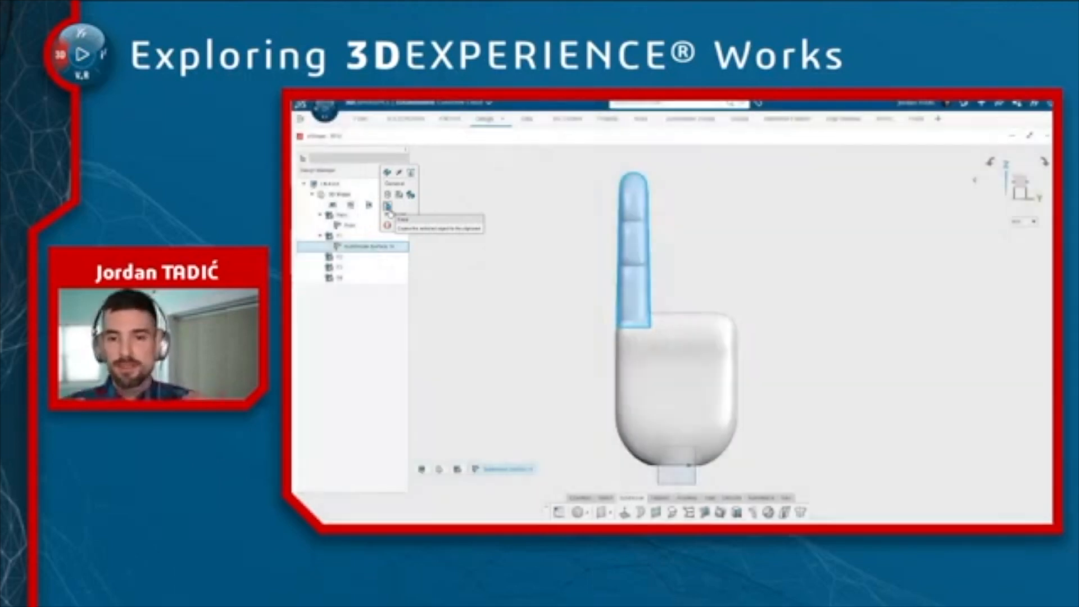
pyautogui.click(389, 211)
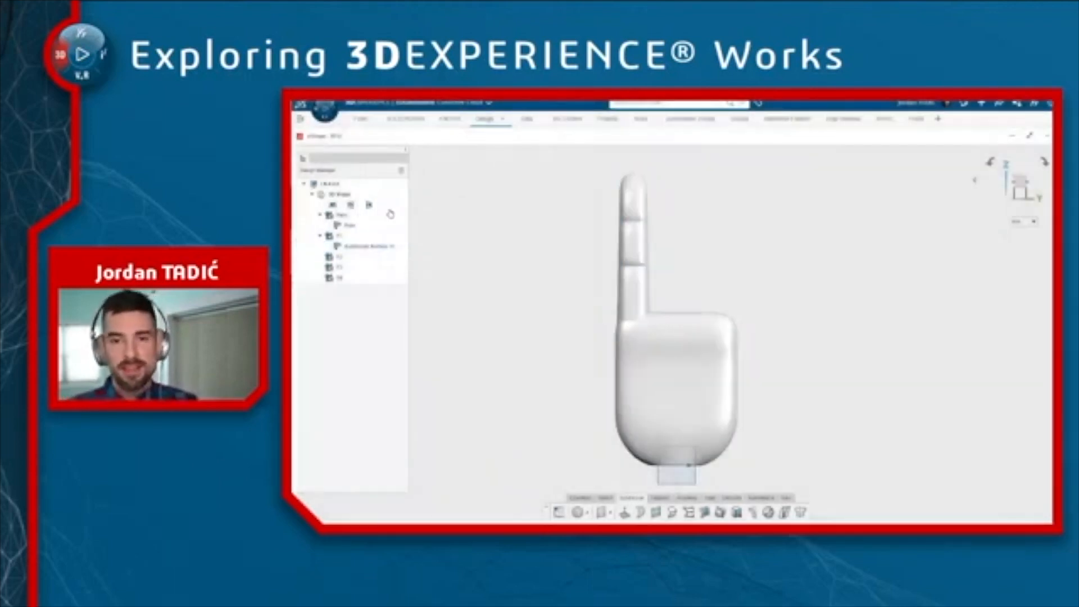
pyautogui.click(346, 259)
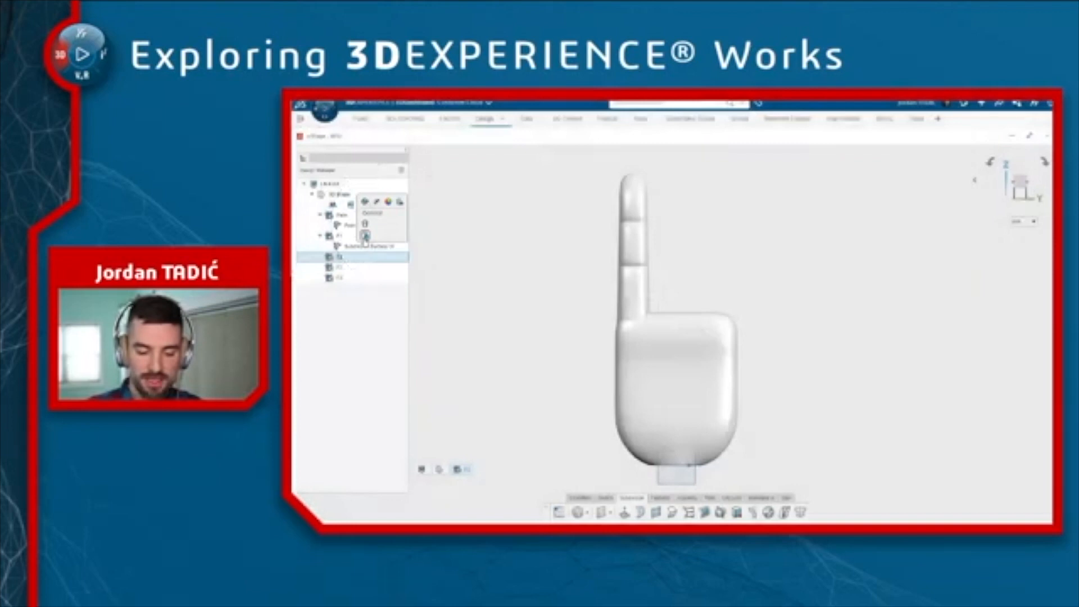
pyautogui.click(365, 236)
# Edit the pasted finger and move it sideways beside the first finger, then exit the subdivision environment
pyautogui.doubleClick(369, 269)
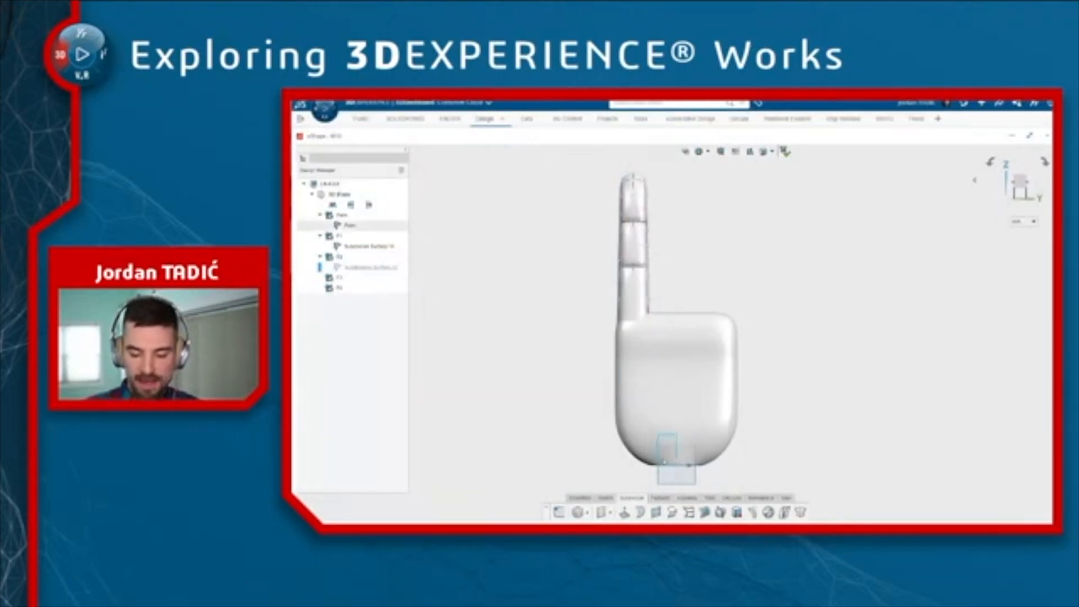
pyautogui.click(678, 477)
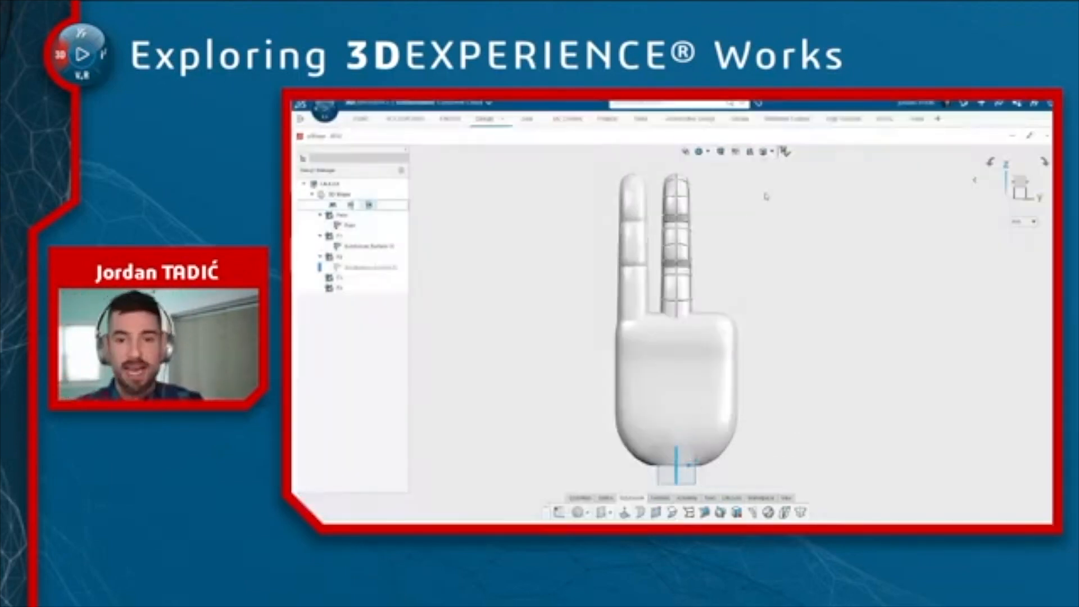
pyautogui.click(784, 150)
# Copy the subdivision surface in F2 and paste it into F3
pyautogui.click(388, 267)
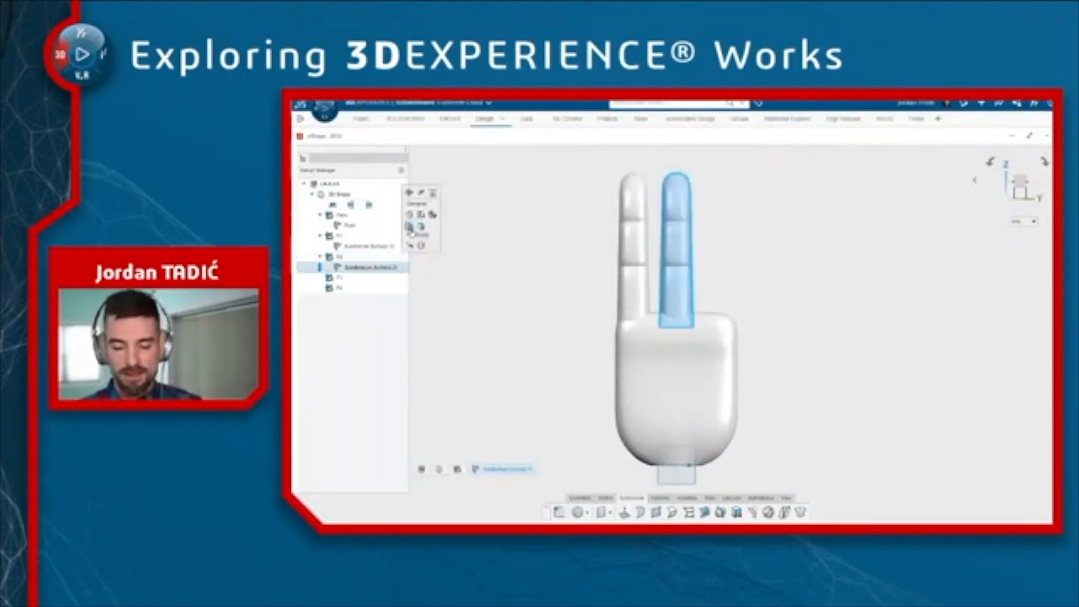
pyautogui.click(412, 233)
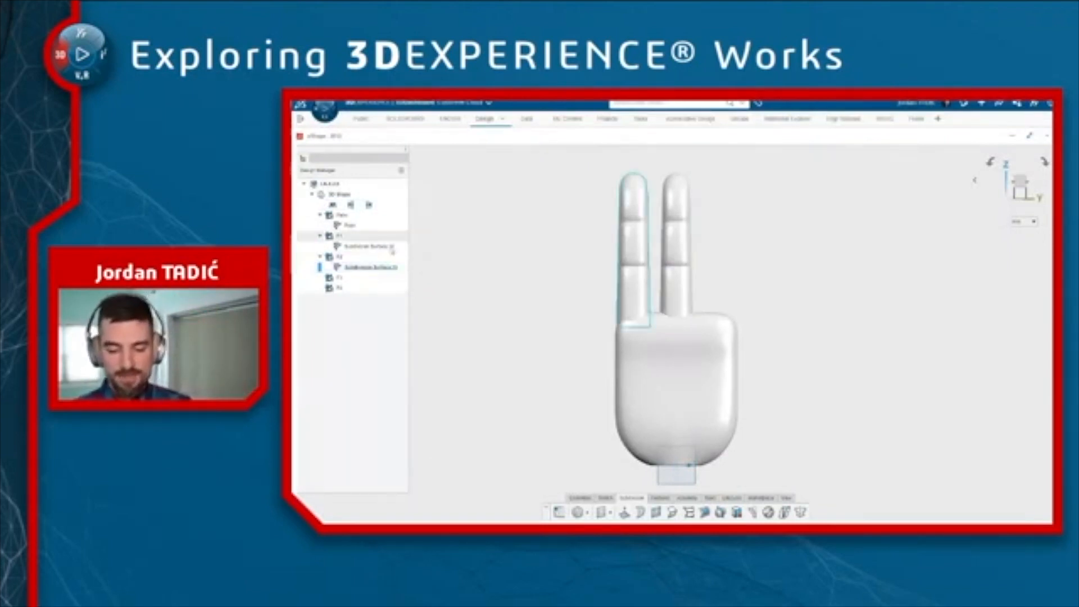
pyautogui.rightClick(339, 279)
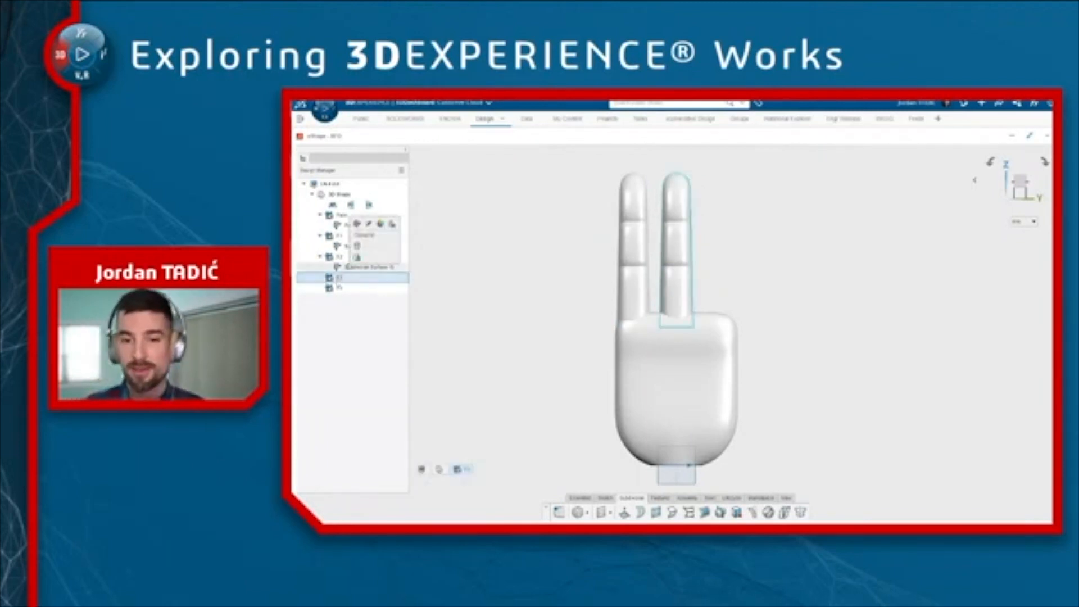
pyautogui.click(358, 260)
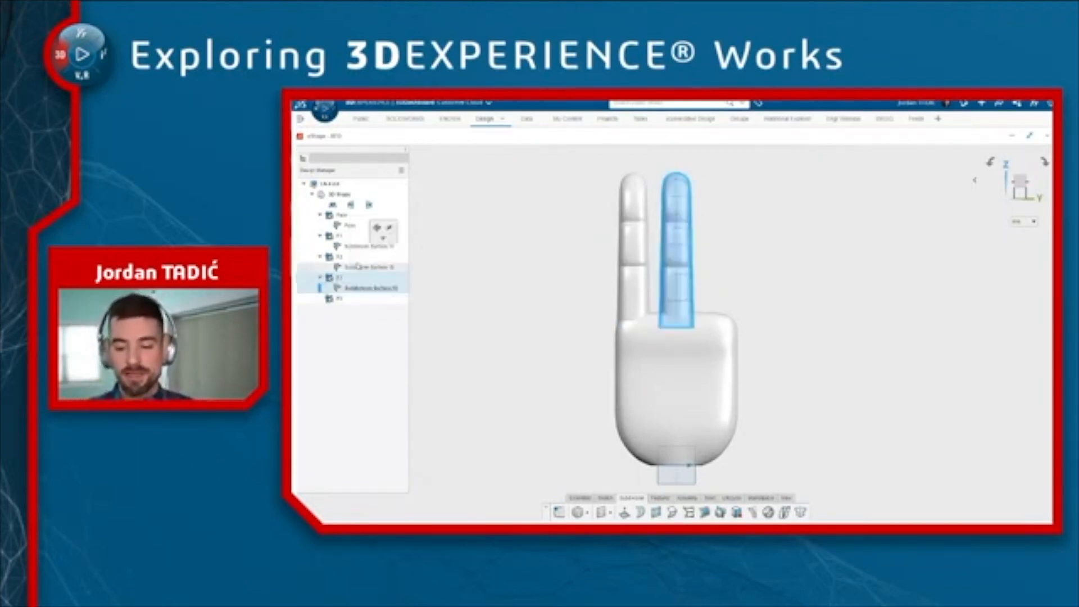
# Edit the F3 finger, select all its vertices and move them sideways to form a third finger
pyautogui.click(441, 222)
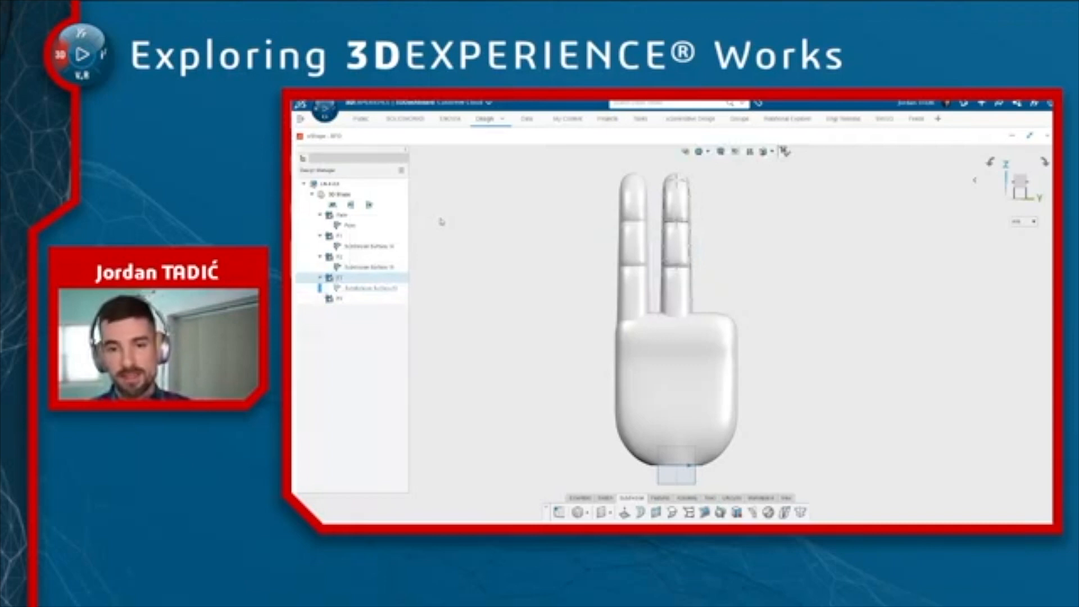
pyautogui.hotkey('ctrl', 'a')
pyautogui.click(705, 247)
pyautogui.click(683, 303)
pyautogui.click(681, 298)
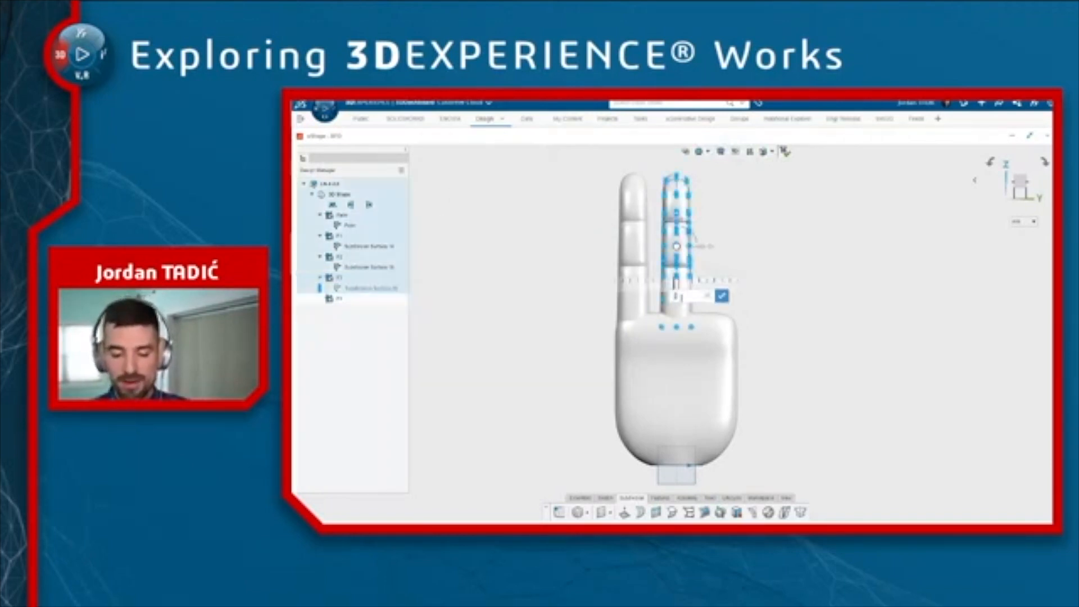
pyautogui.press('Return')
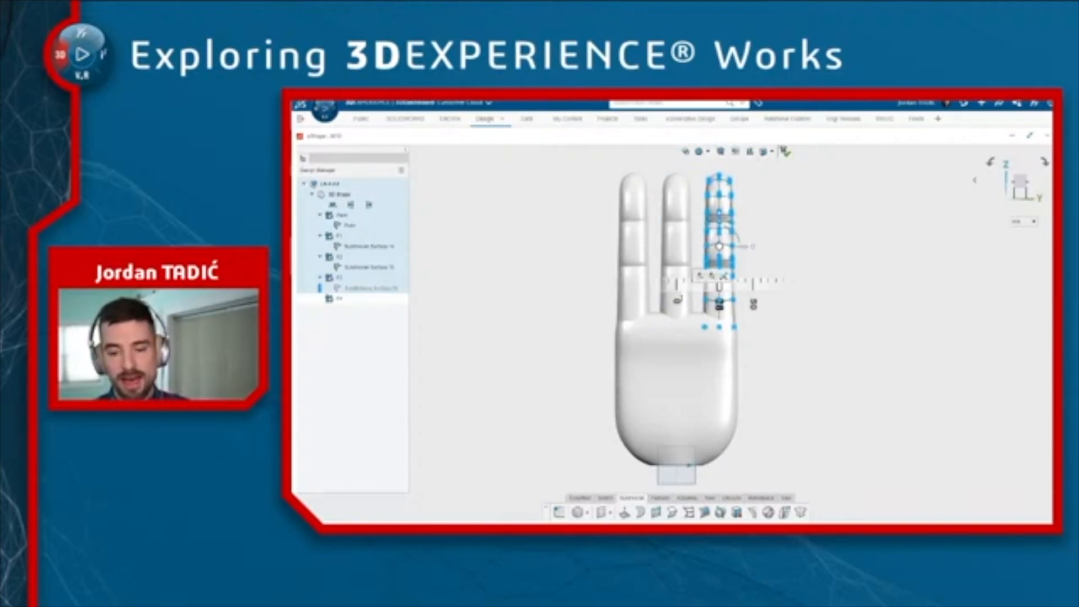
pyautogui.click(785, 151)
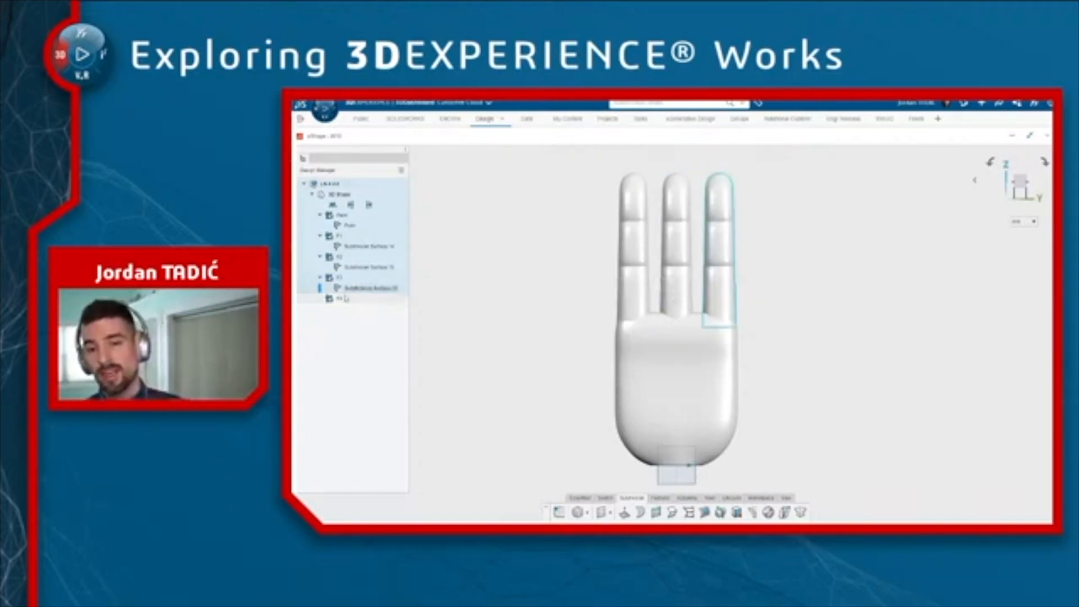
# Paste a copy of the finger surface into the F4 set
pyautogui.click(340, 299)
pyautogui.doubleClick(340, 302)
pyautogui.rightClick(340, 302)
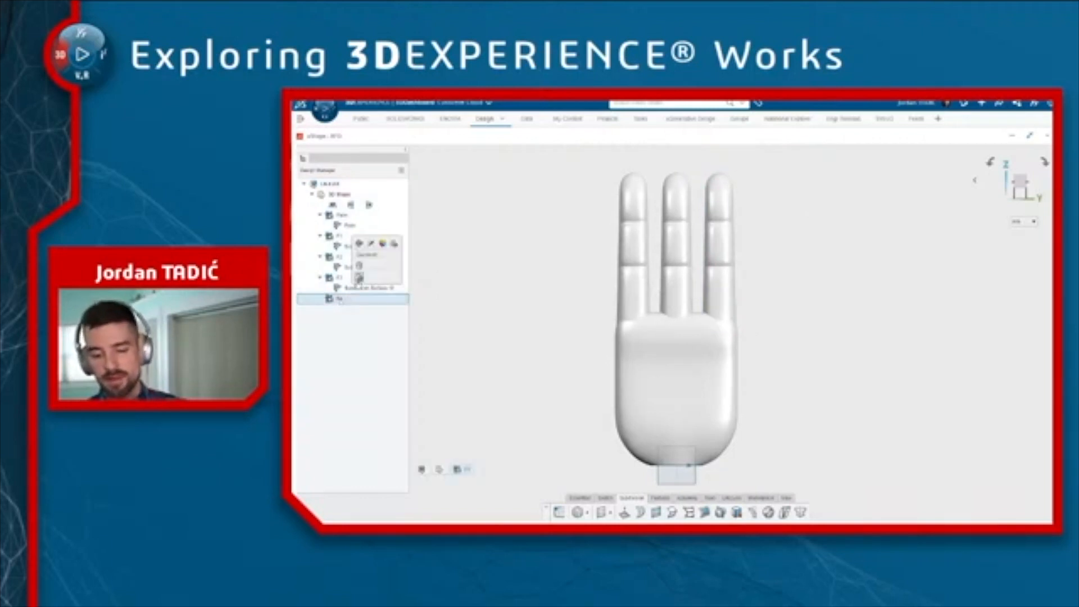
pyautogui.click(360, 281)
pyautogui.click(380, 252)
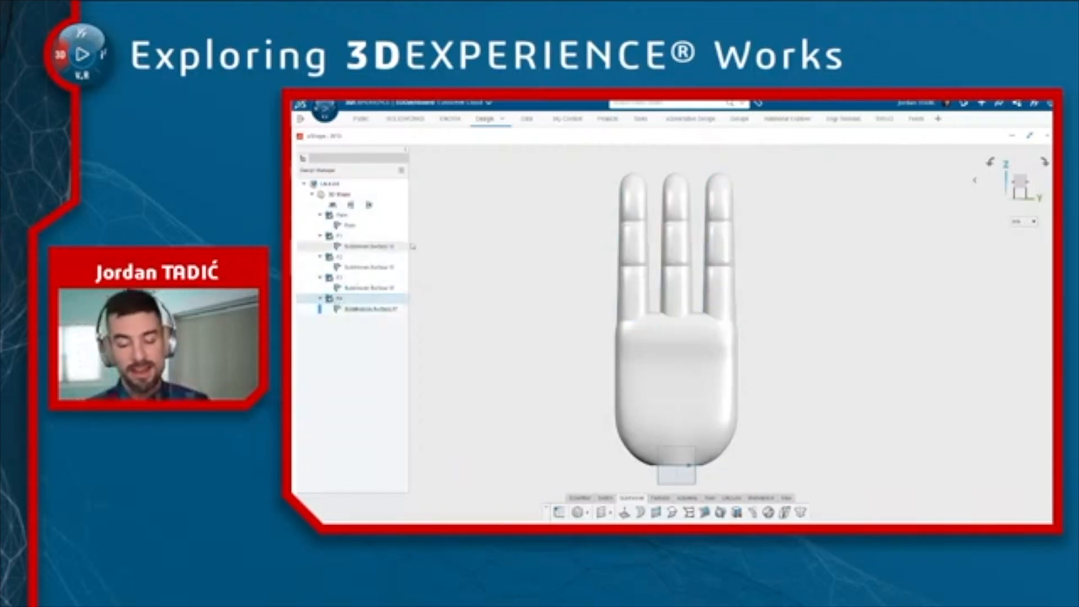
# Move all vertices of the F4 finger sideways to form a fourth finger and exit editing
pyautogui.click(679, 307)
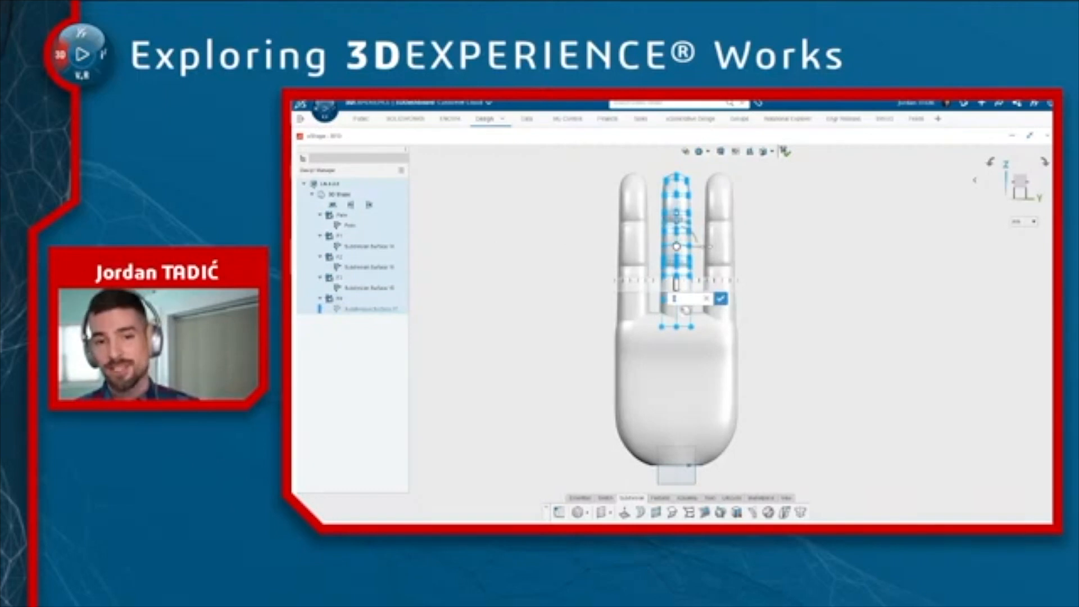
pyautogui.press('Return')
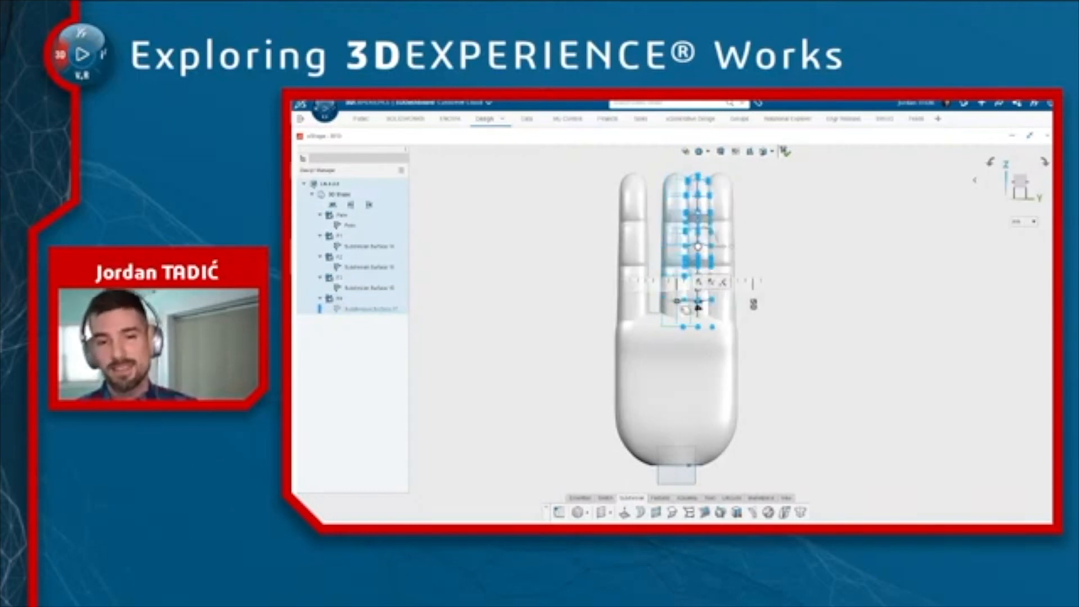
pyautogui.click(771, 248)
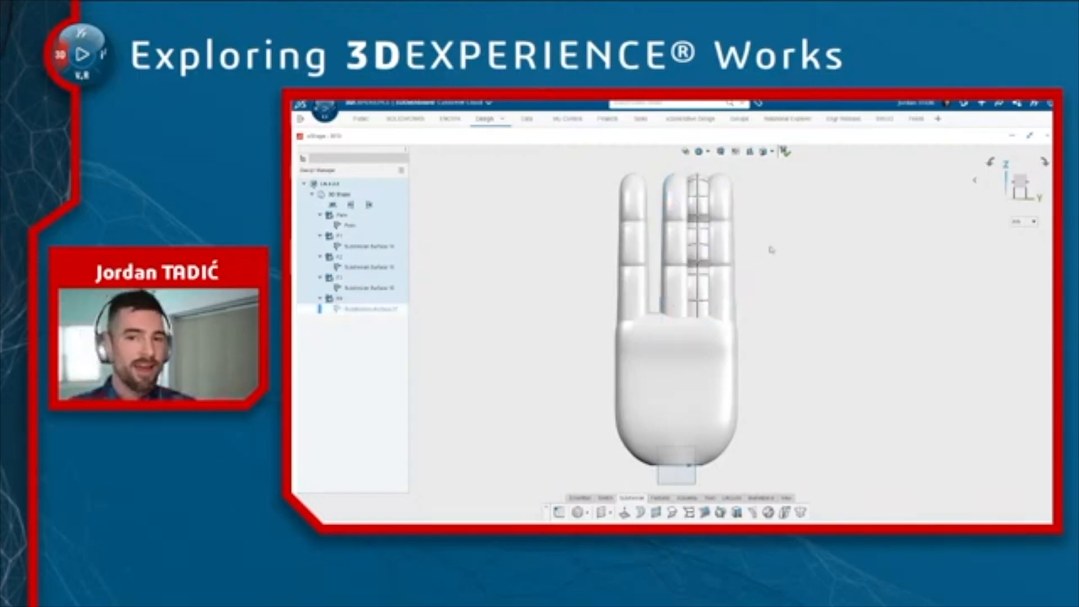
pyautogui.click(785, 152)
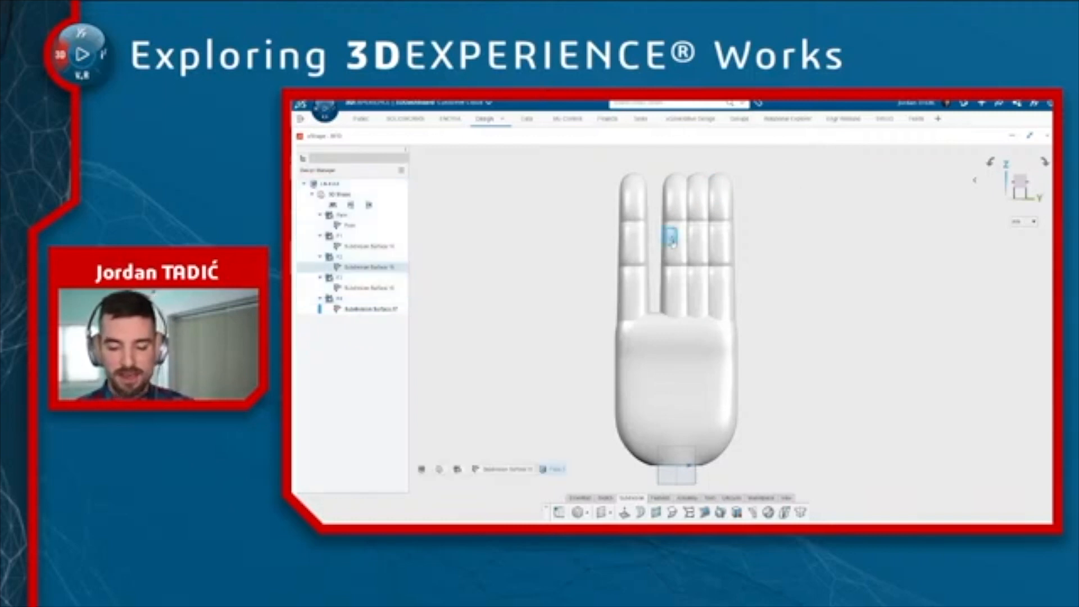
# Edit the F2 finger and shift its vertices sideways to adjust the spacing between fingers
pyautogui.doubleClick(675, 243)
pyautogui.click(700, 247)
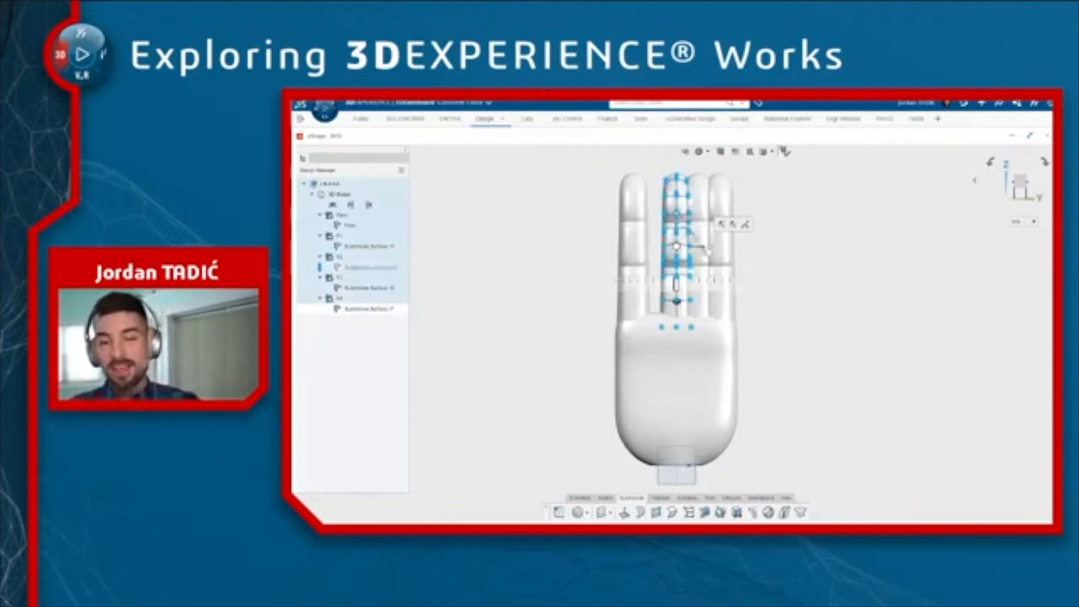
pyautogui.click(680, 305)
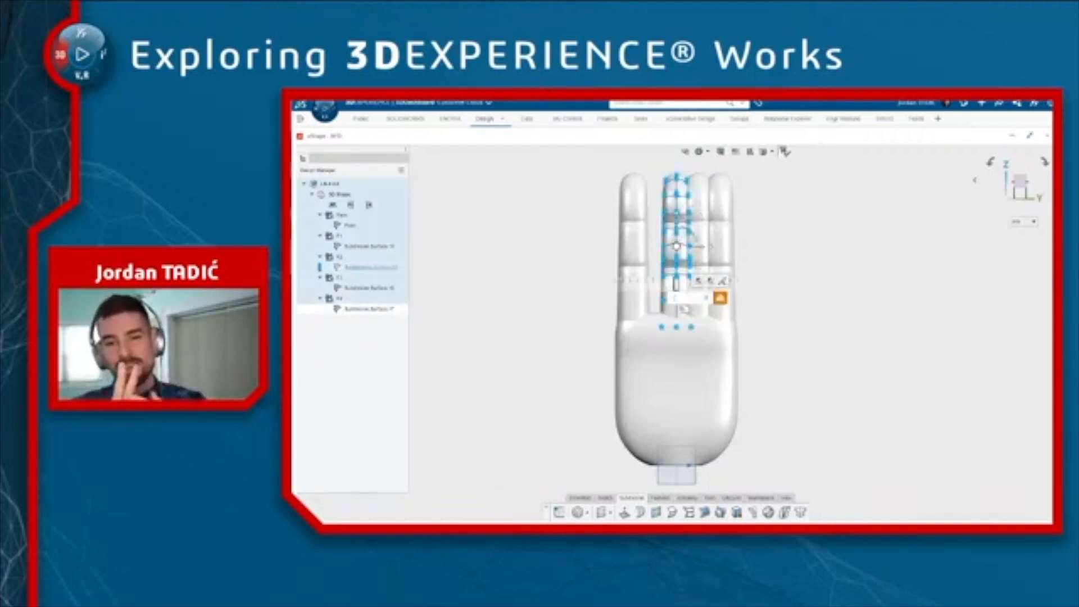
pyautogui.click(720, 297)
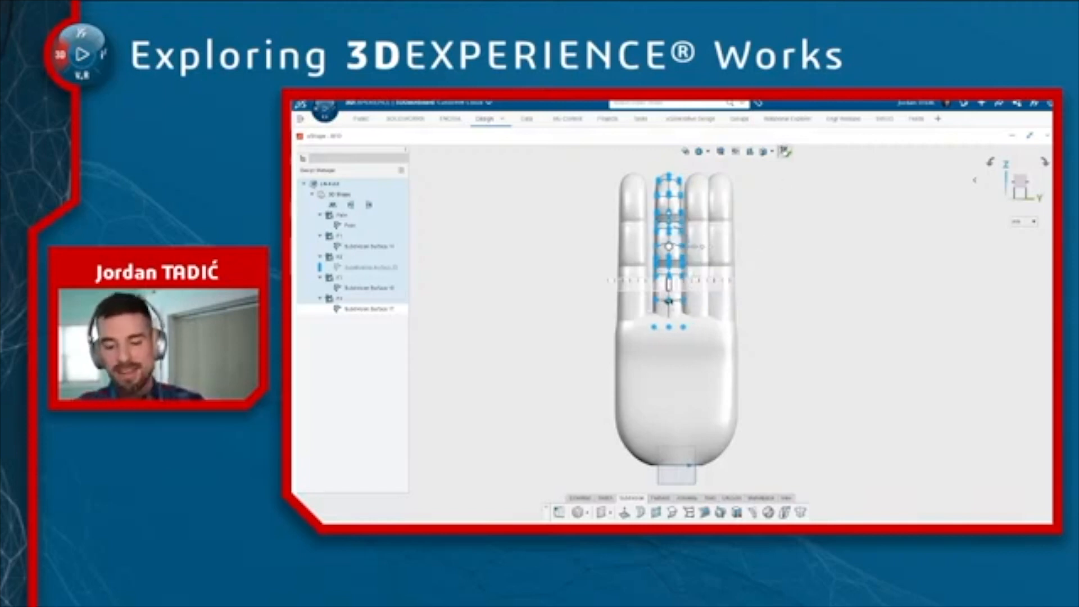
pyautogui.click(786, 153)
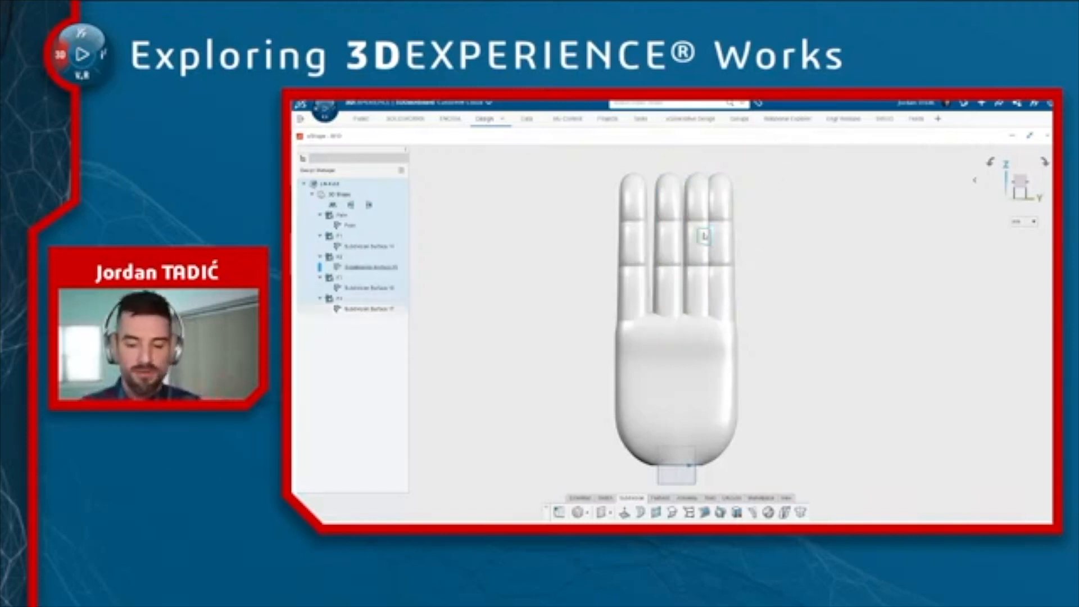
# Edit the F4 finger and move its vertices -2.5 mm sideways
pyautogui.doubleClick(703, 239)
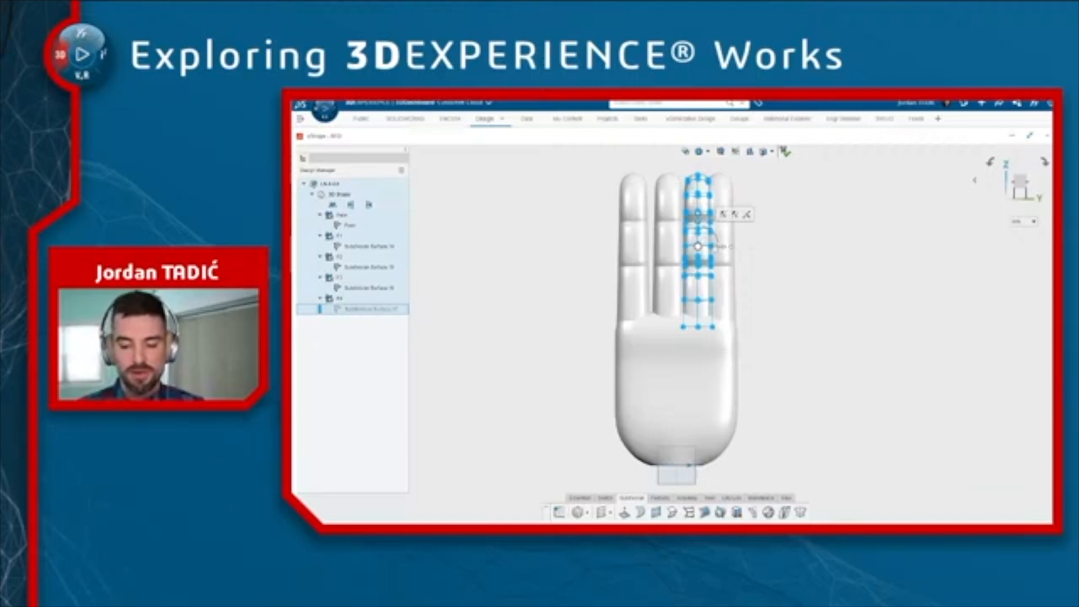
pyautogui.click(703, 306)
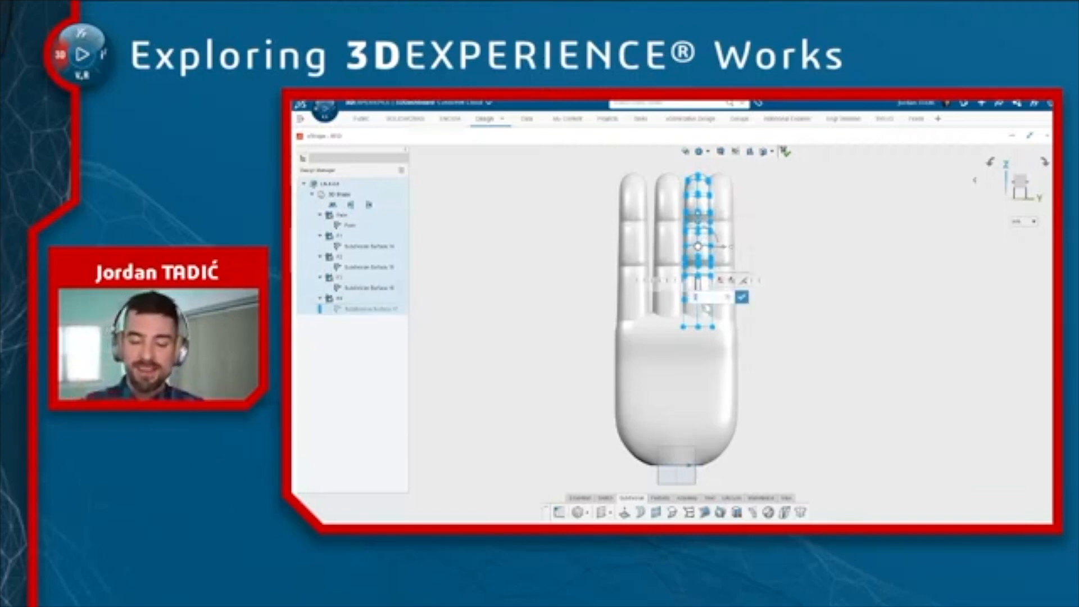
pyautogui.write('-2')
pyautogui.write('.5')
pyautogui.press('Return')
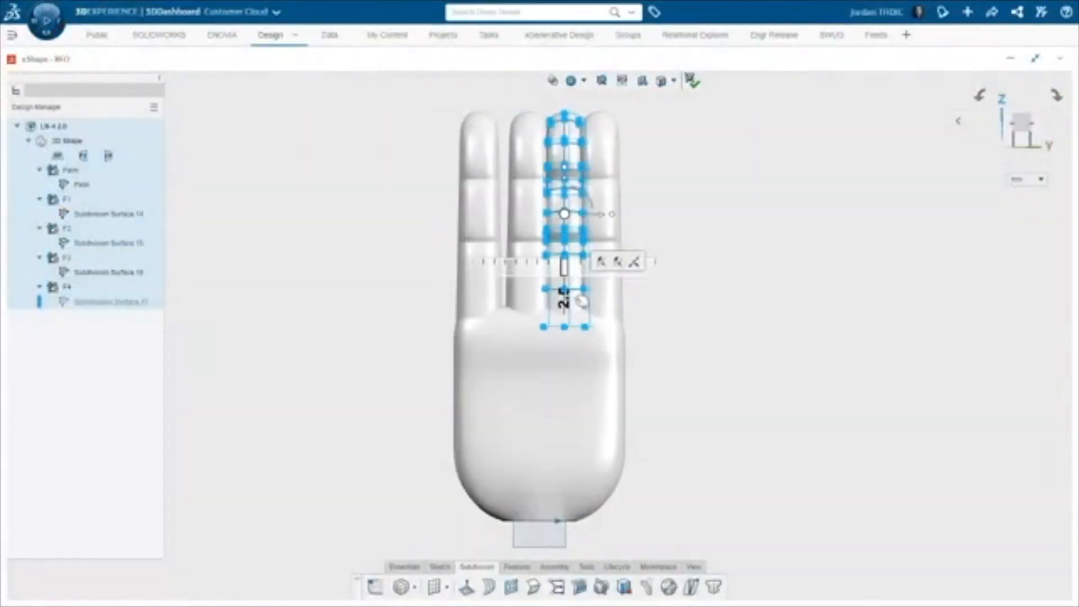
# Scale the F4 finger non-uniformly by bounding box, setting its size along Z to 50 mm
pyautogui.click(643, 126)
pyautogui.click(604, 84)
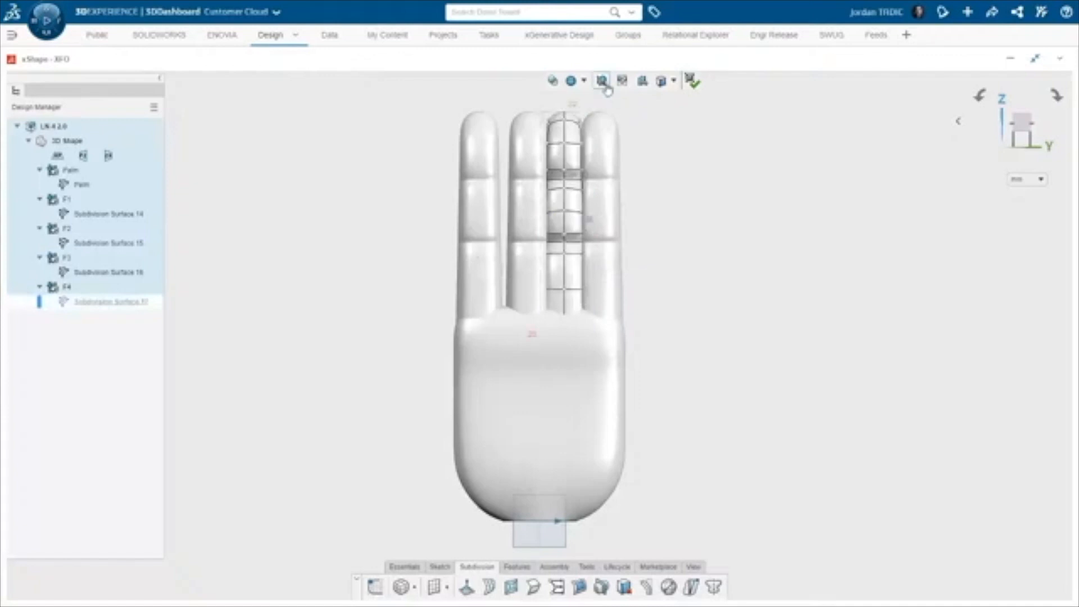
pyautogui.click(590, 218)
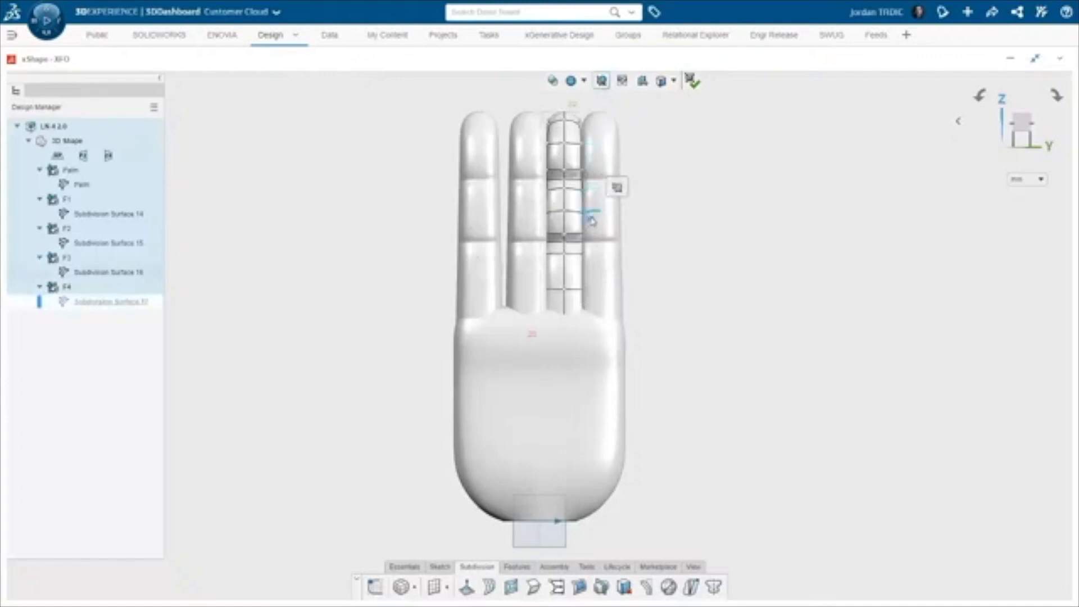
pyautogui.click(617, 189)
pyautogui.click(285, 298)
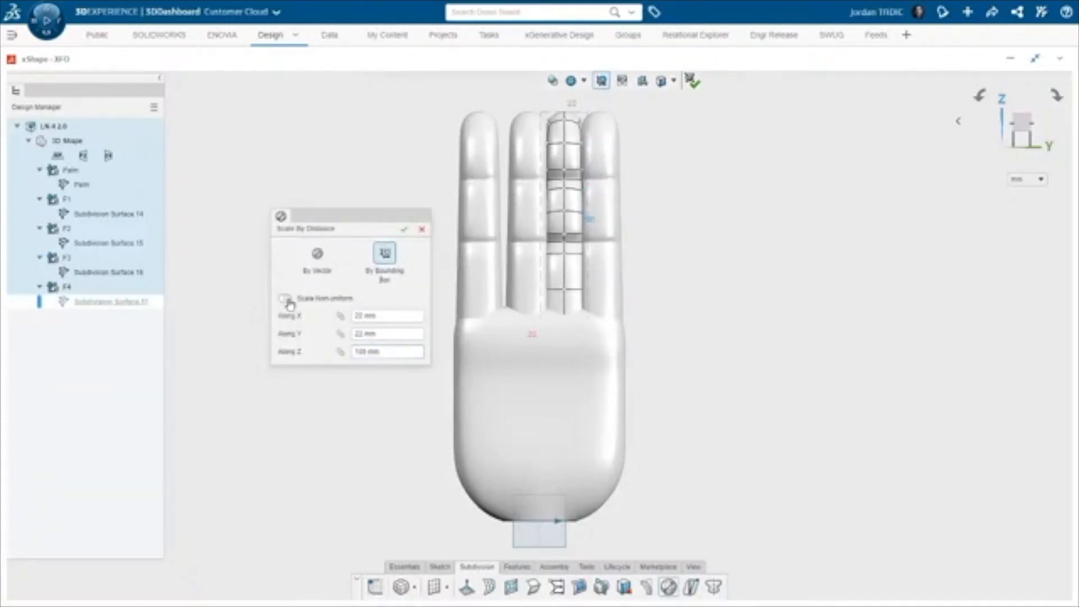
pyautogui.click(388, 352)
pyautogui.write('50')
pyautogui.press('Return')
pyautogui.click(404, 229)
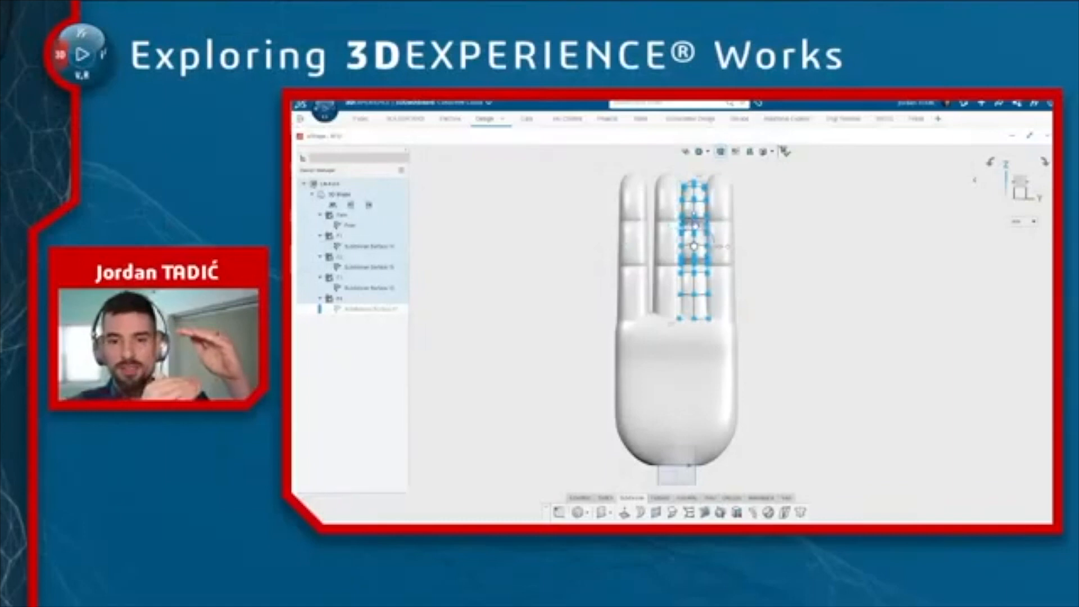
# Nudge the F4 finger's vertices slightly and exit the vertex editing
pyautogui.moveTo(695, 224); pyautogui.dragTo(696, 227)
pyautogui.click(784, 152)
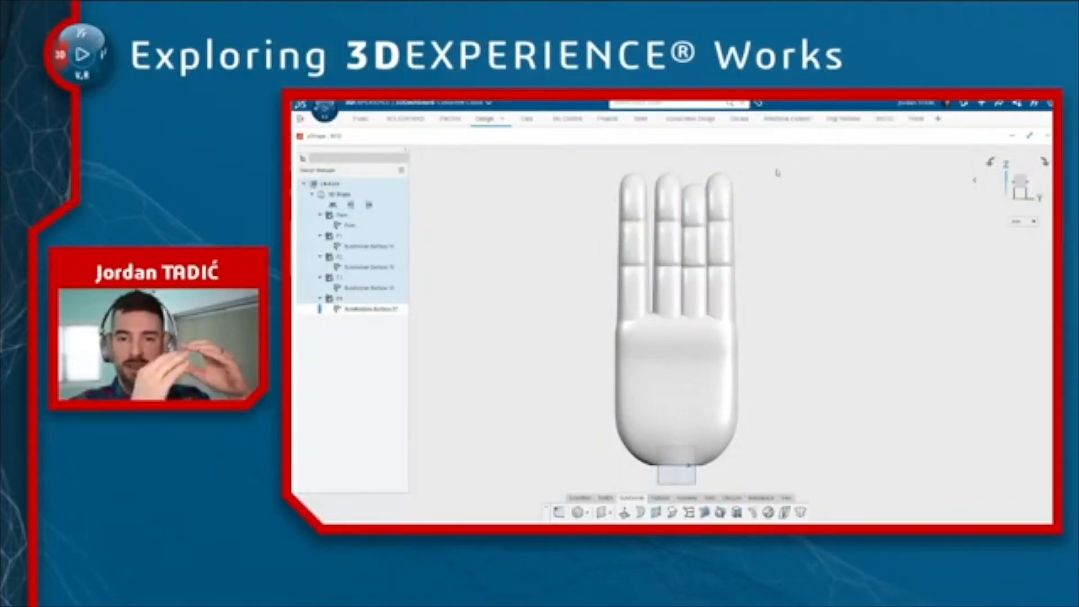
# Edit the rightmost finger and scale it non-uniformly by bounding box, setting its size along Y to 20 mm
pyautogui.doubleClick(726, 235)
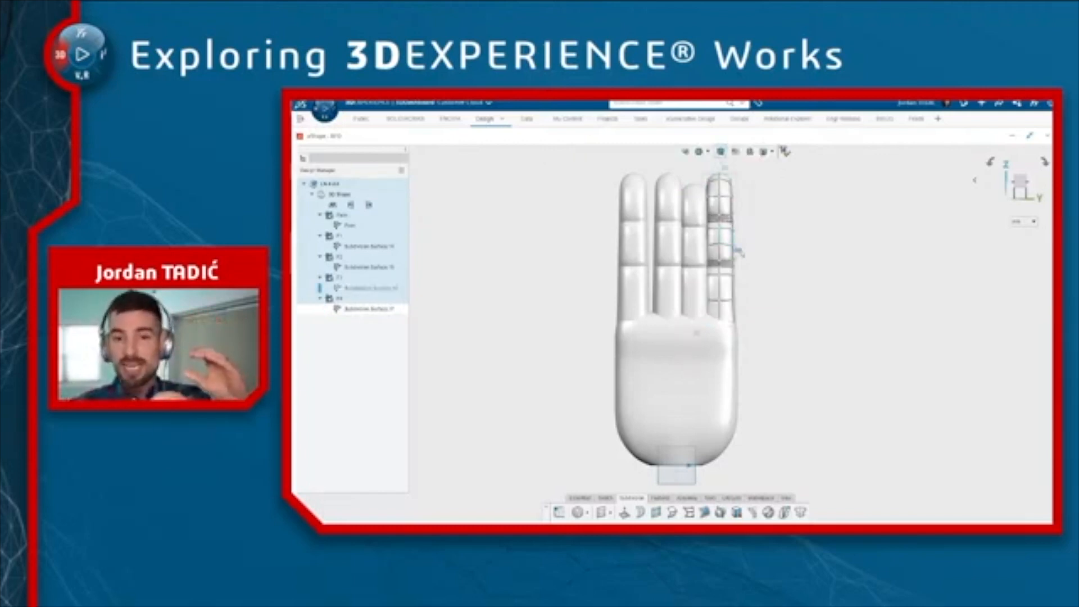
pyautogui.click(760, 228)
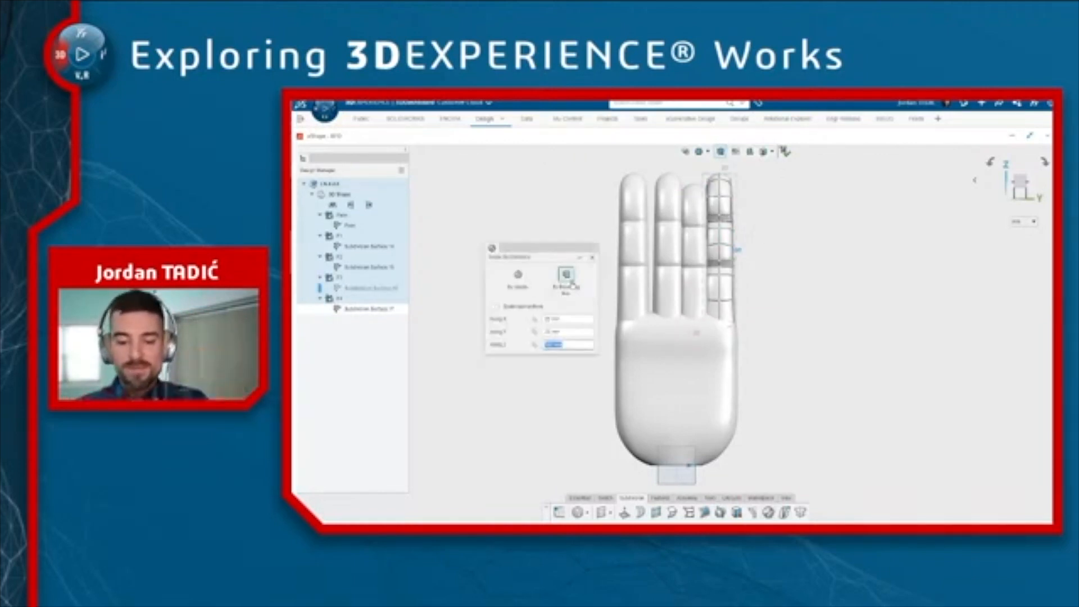
pyautogui.click(496, 307)
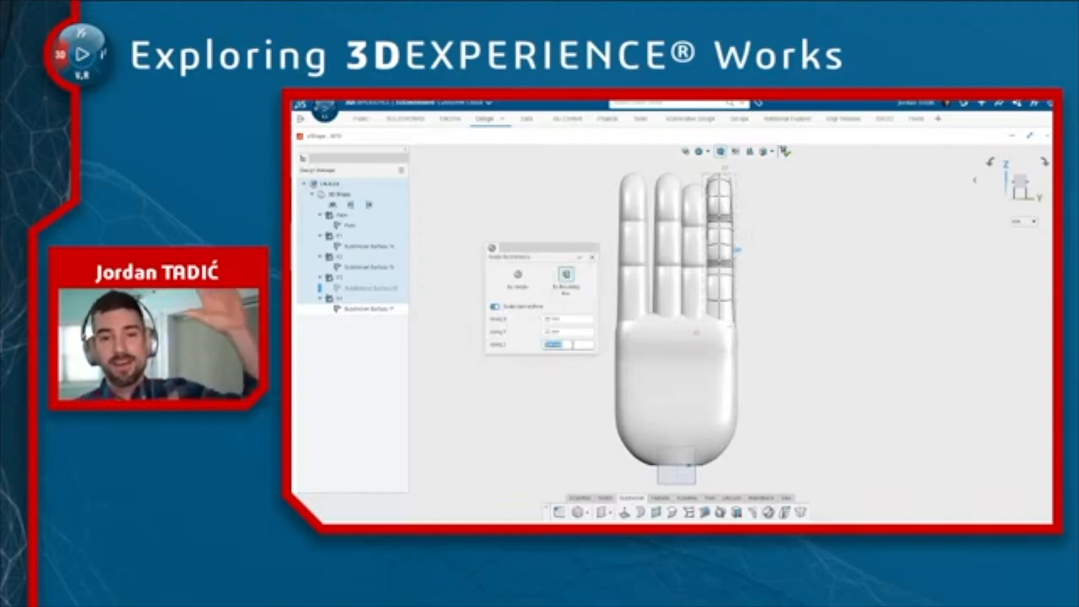
pyautogui.press('Return')
pyautogui.click(571, 333)
pyautogui.write('20')
pyautogui.press('Return')
pyautogui.click(580, 257)
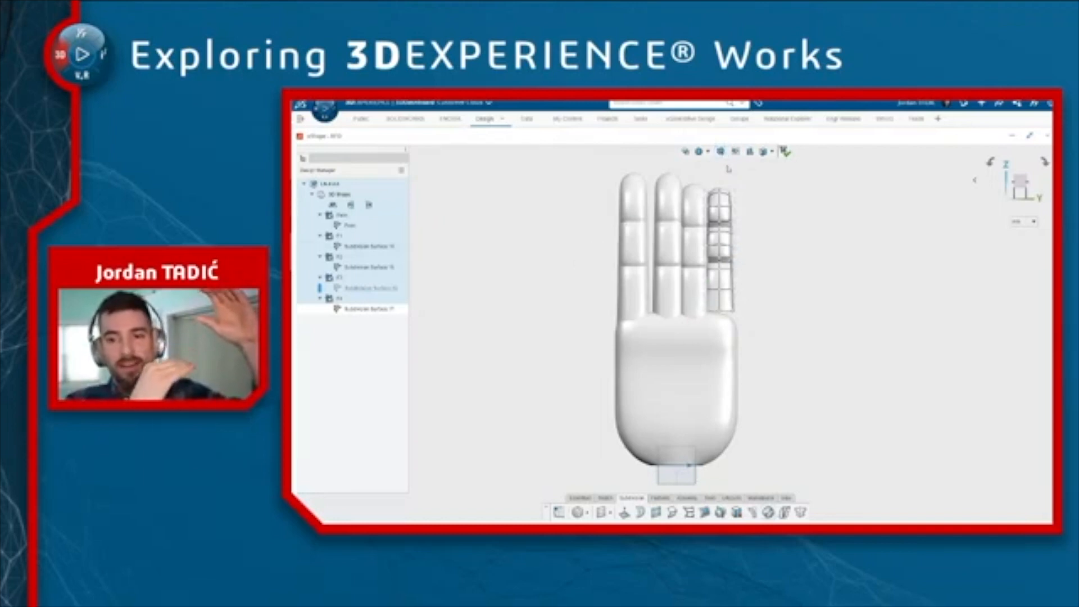
# Select all vertices of the rightmost finger, move them slightly down toward the palm, and exit editing
pyautogui.hotkey('ctrl', 'a')
pyautogui.moveTo(719, 225); pyautogui.dragTo(719, 264)
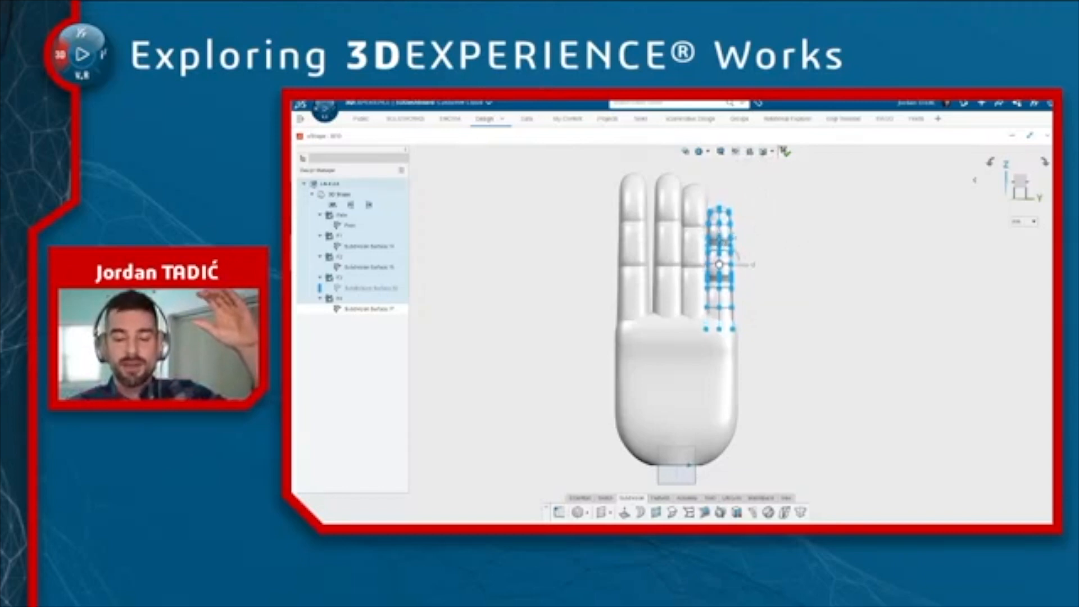
pyautogui.click(786, 203)
pyautogui.click(794, 206)
# Edit the F1 finger in side view and bend its upper vertices sideways with Arc Bend, then validate
pyautogui.moveTo(761, 243); pyautogui.dragTo(826, 262, button='middle')
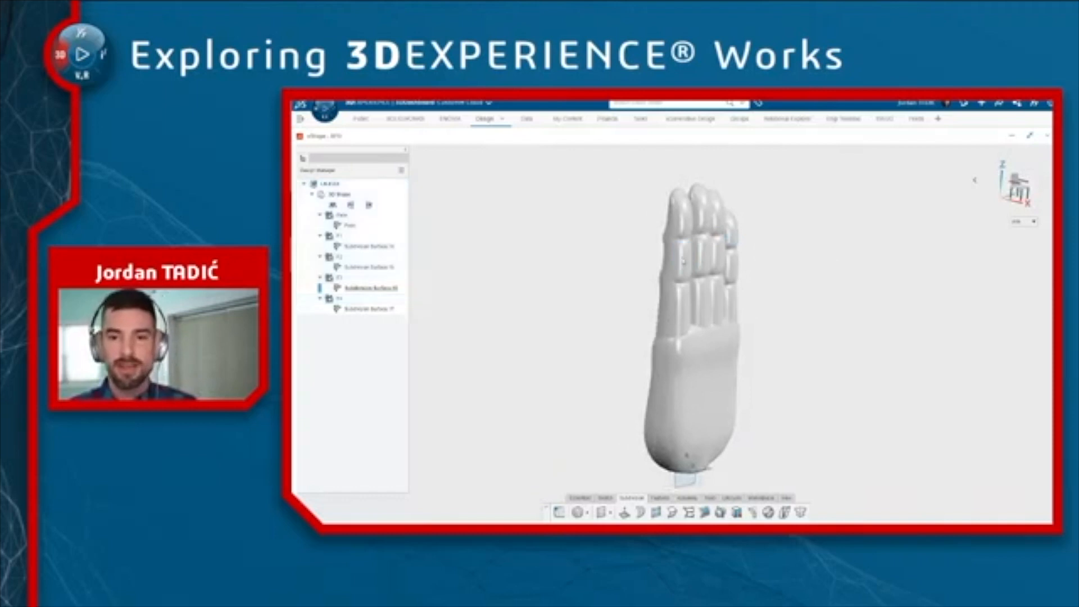
pyautogui.doubleClick(684, 260)
pyautogui.hotkey('ctrl', '1')
pyautogui.keyDown('ctrl'); pyautogui.moveTo(706, 241); pyautogui.dragTo(684, 229, button='middle'); pyautogui.keyUp('ctrl')
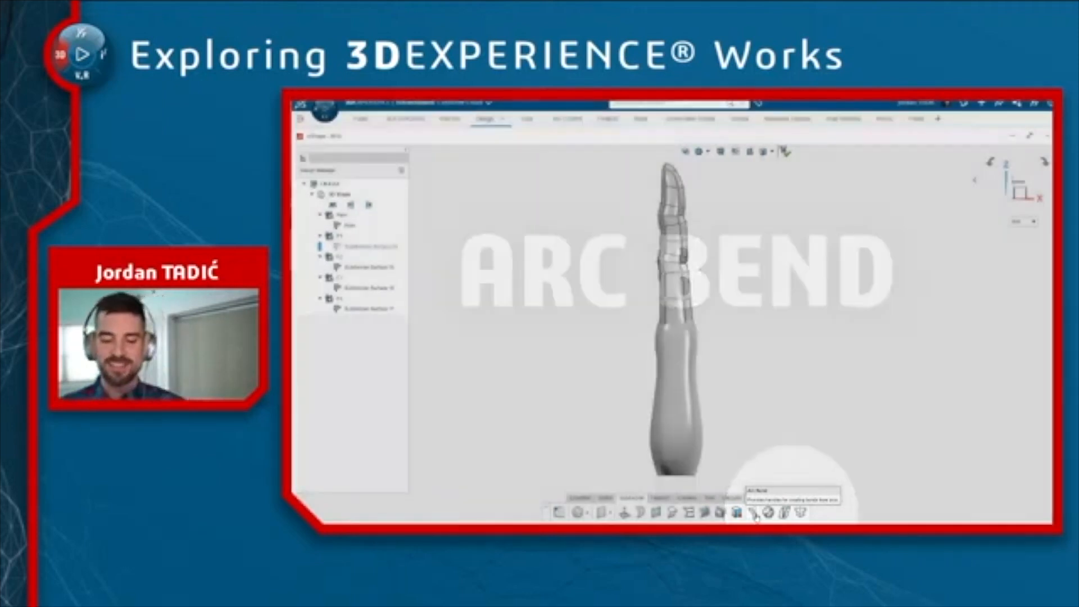
pyautogui.click(753, 512)
pyautogui.click(699, 480)
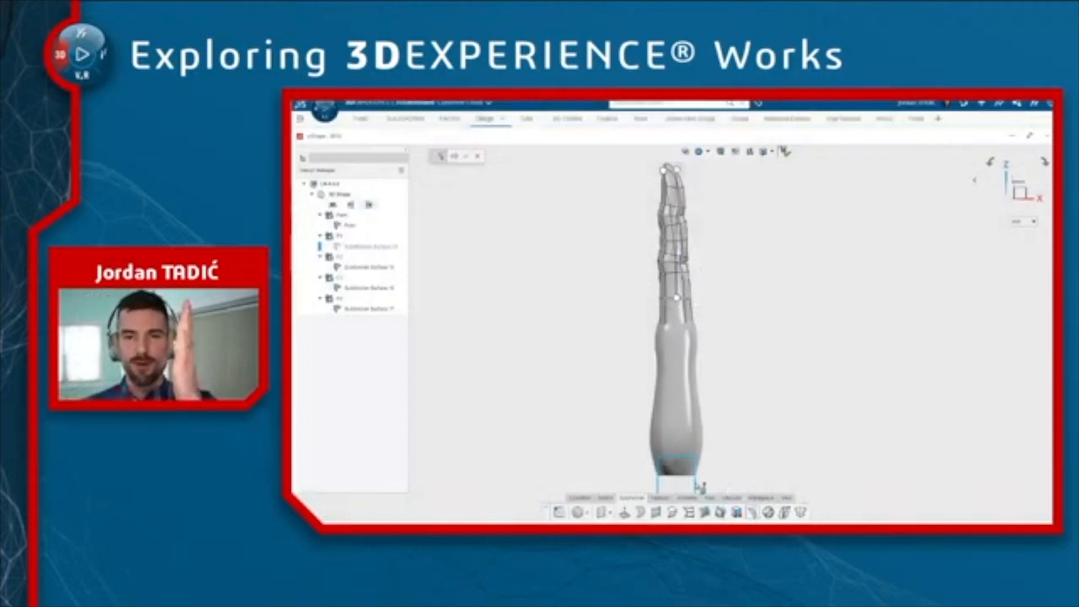
pyautogui.moveTo(644, 160); pyautogui.dragTo(717, 312)
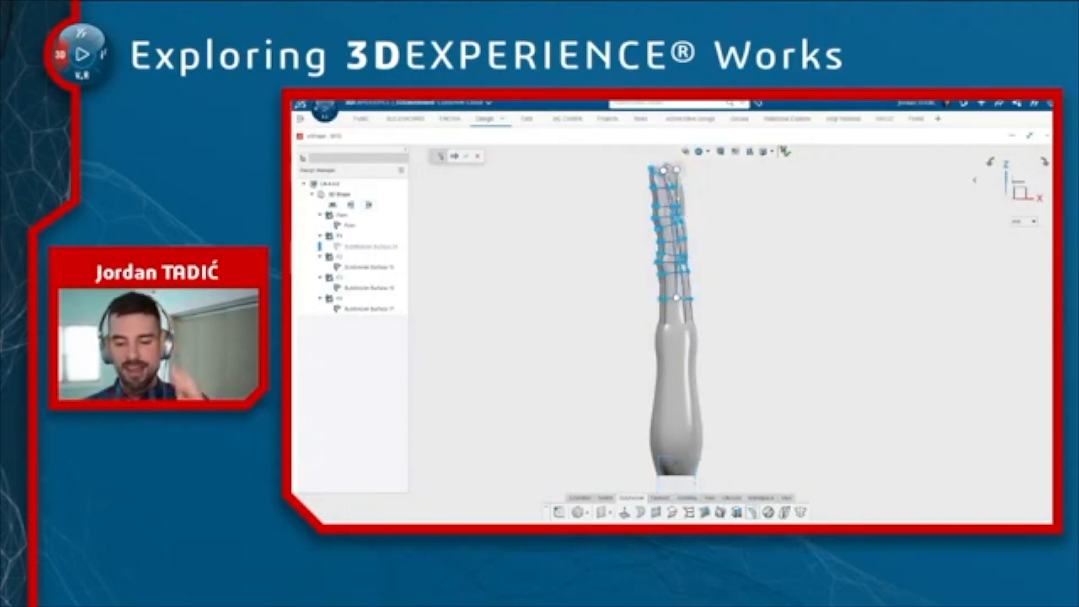
pyautogui.moveTo(664, 170); pyautogui.dragTo(751, 209)
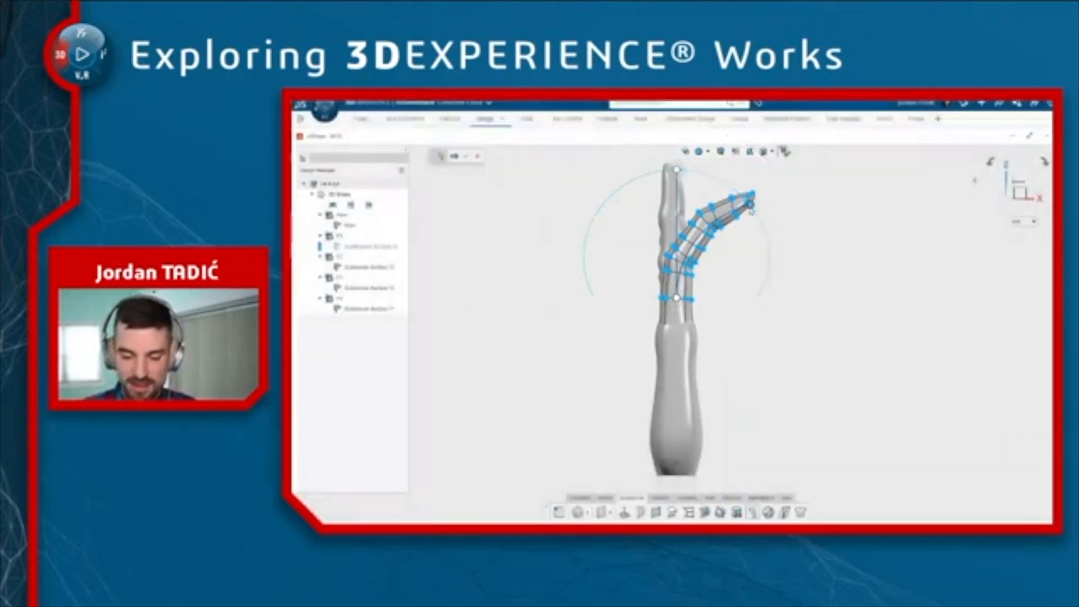
pyautogui.moveTo(751, 209); pyautogui.dragTo(713, 172)
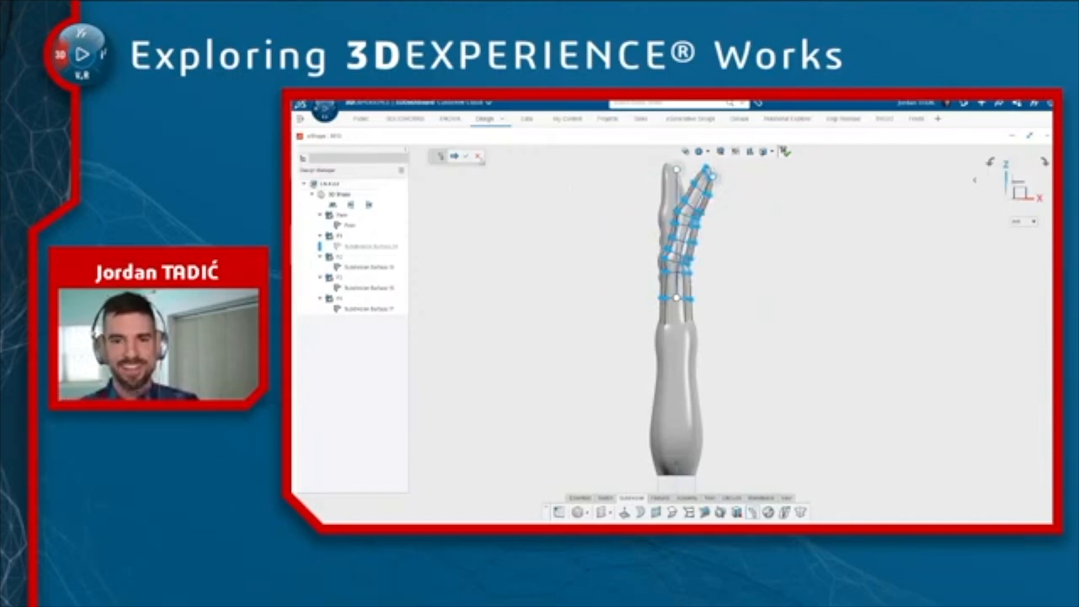
pyautogui.click(466, 155)
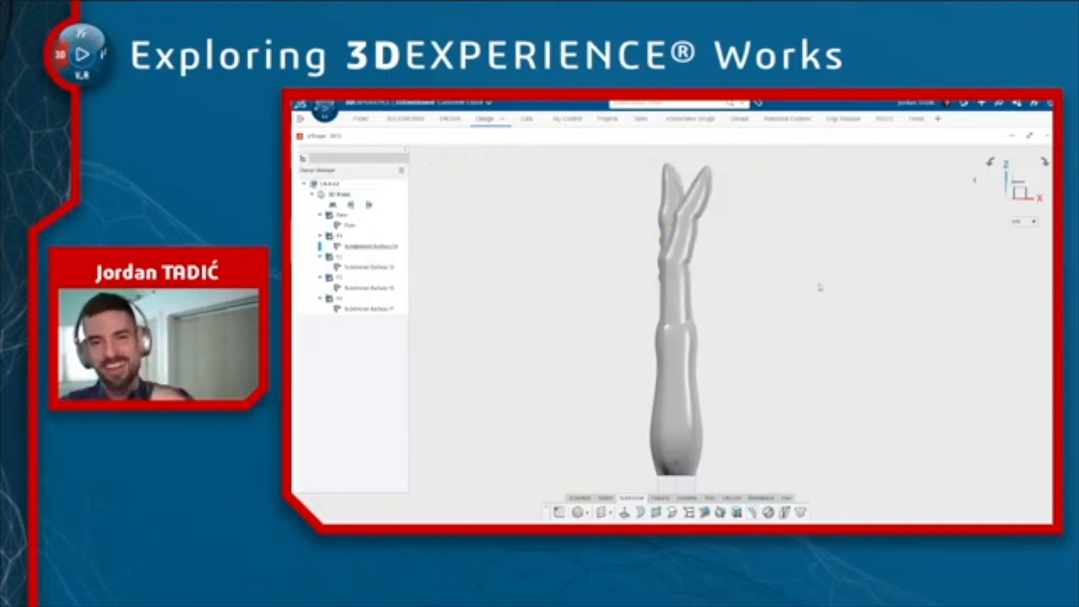